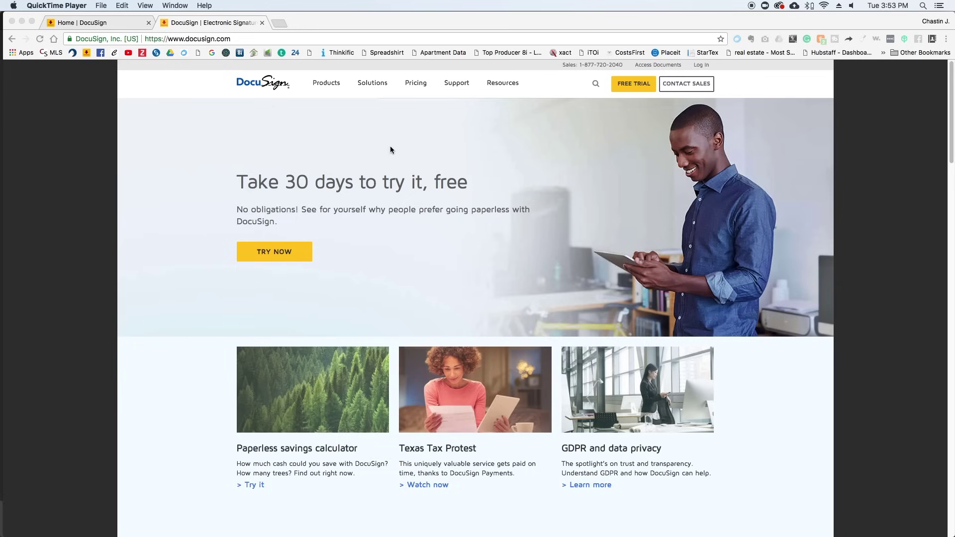
Open the real estate plans and pricing page and look over the features listed for each plan.
left_click(420, 84)
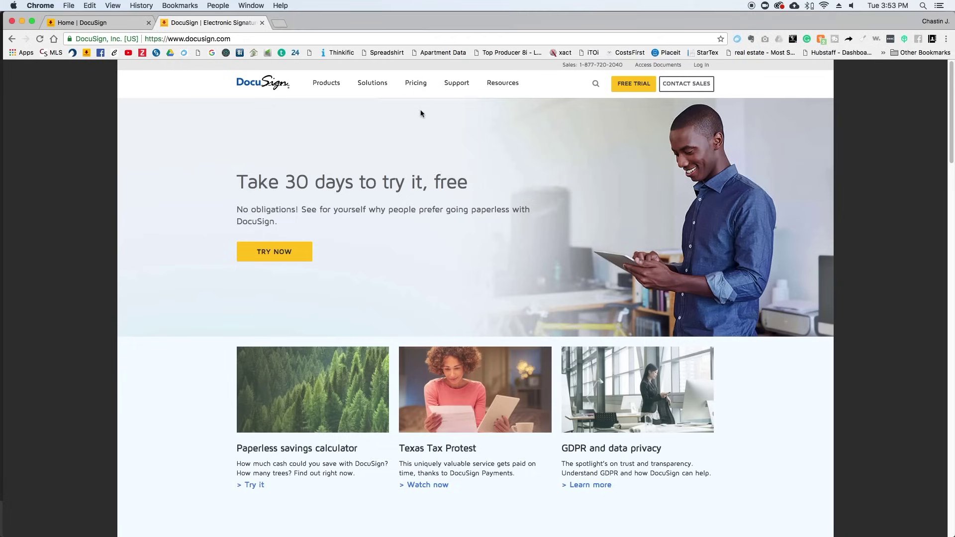
left_click(428, 130)
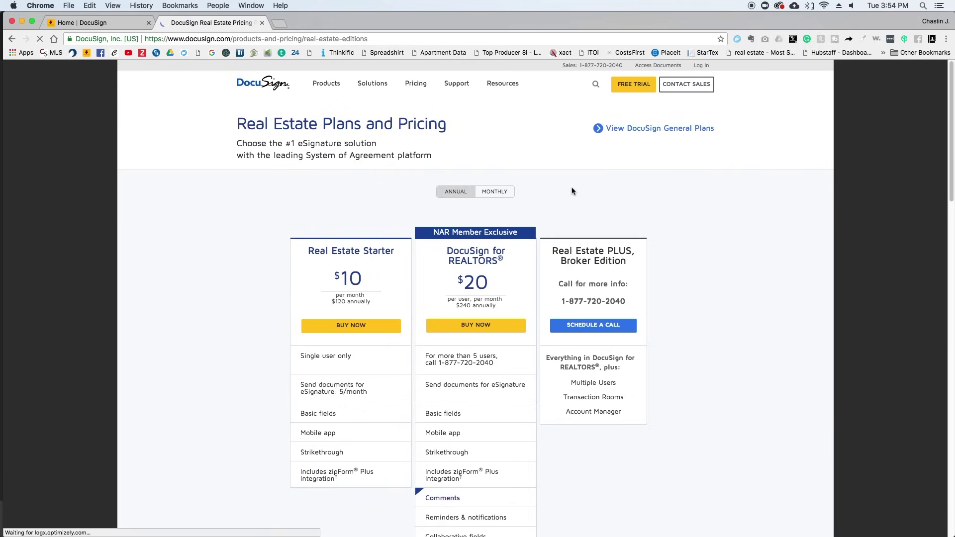
scroll(361, 275, "down", 5)
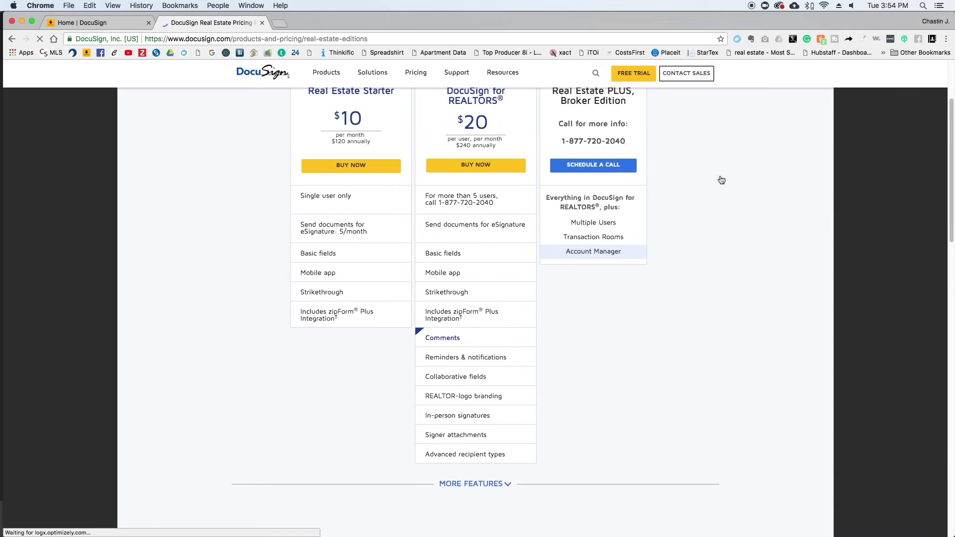
scroll(722, 180, "up", 5)
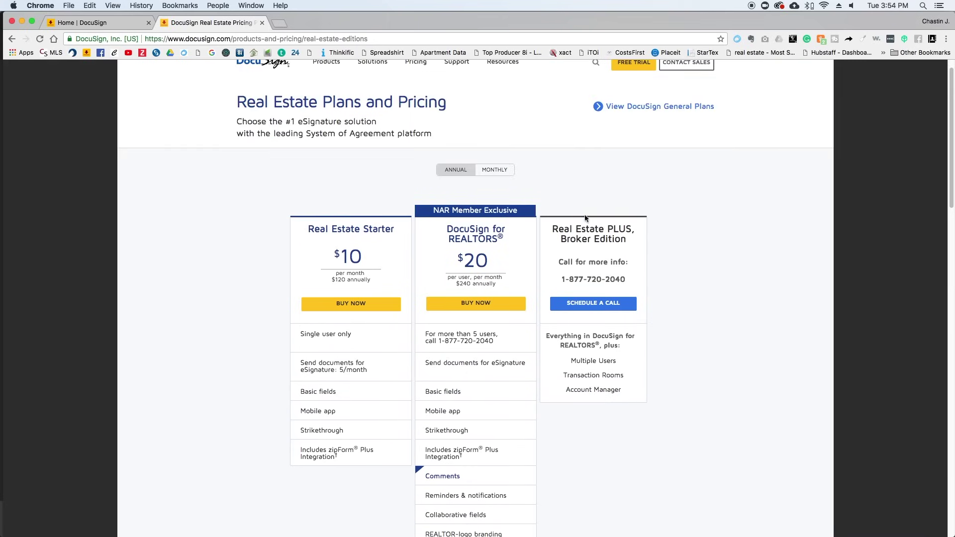
Show the monthly prices and compare the Real Estate Starter and DocuSign for REALTORS plans.
left_click(501, 169)
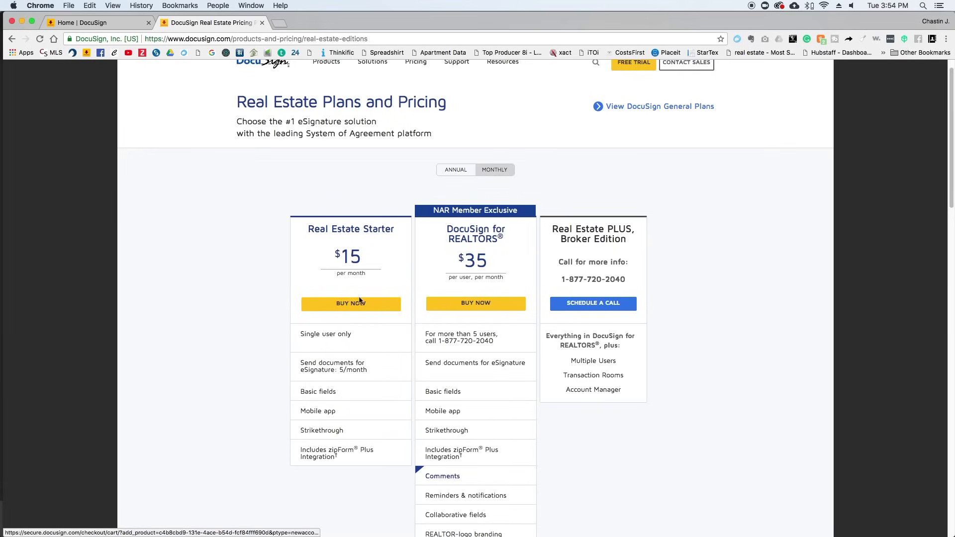
scroll(362, 331, "down", 2)
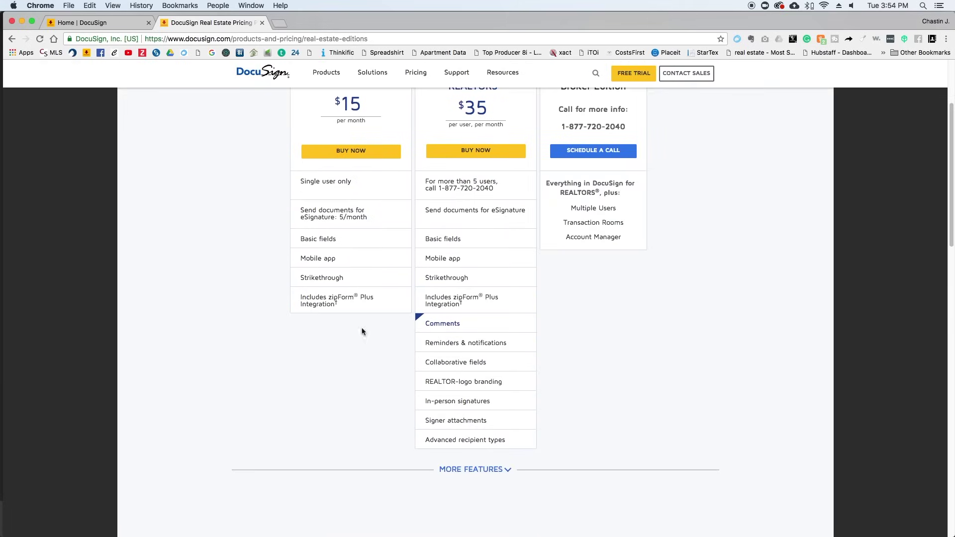
scroll(362, 302, "up", 1)
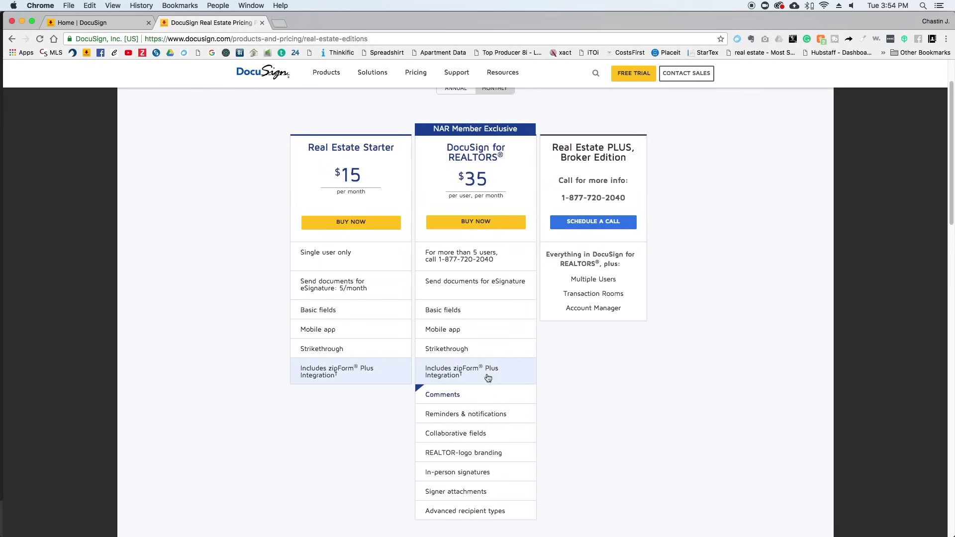
scroll(492, 373, "up", 1)
scroll(493, 366, "up", 4)
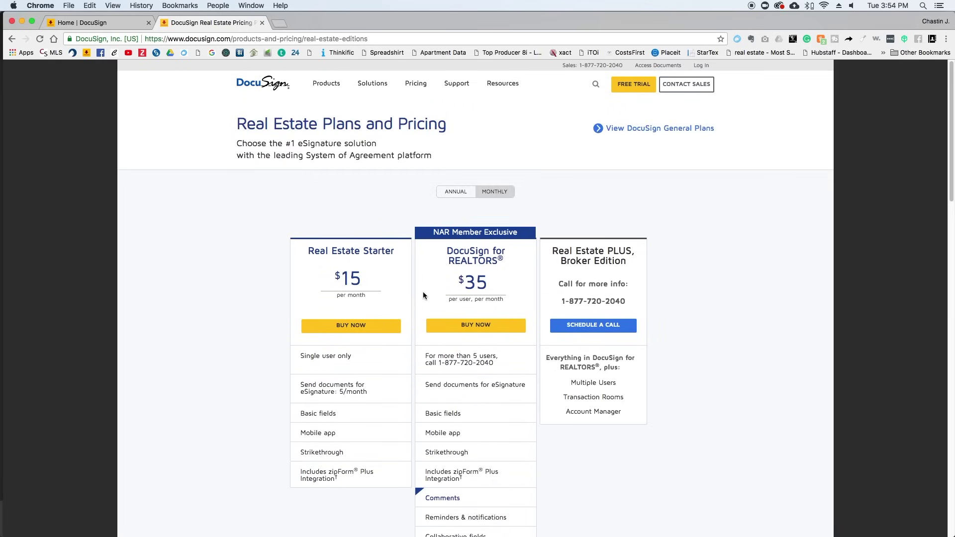
Show the annual prices of the real estate plans and review their feature lists.
left_click(449, 192)
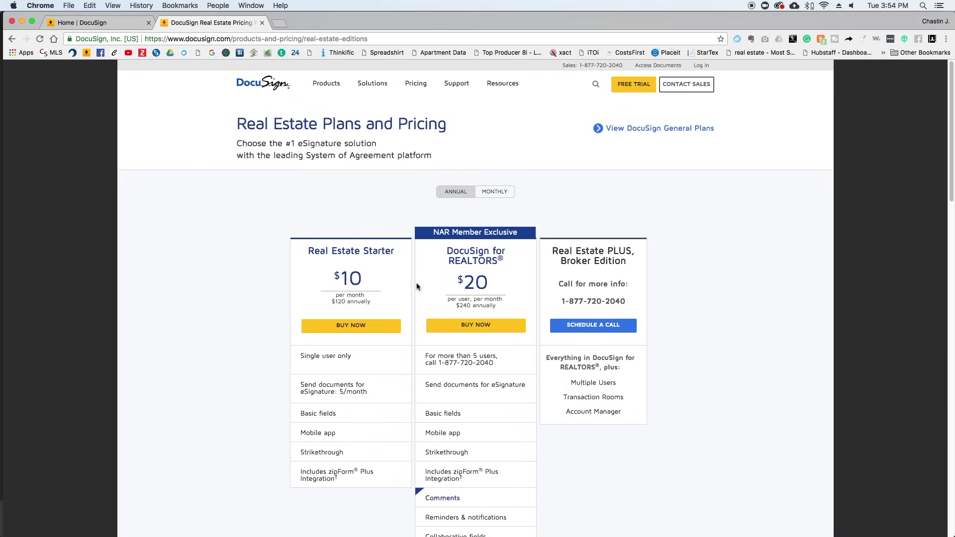
scroll(417, 287, "down", 5)
scroll(417, 286, "up", 5)
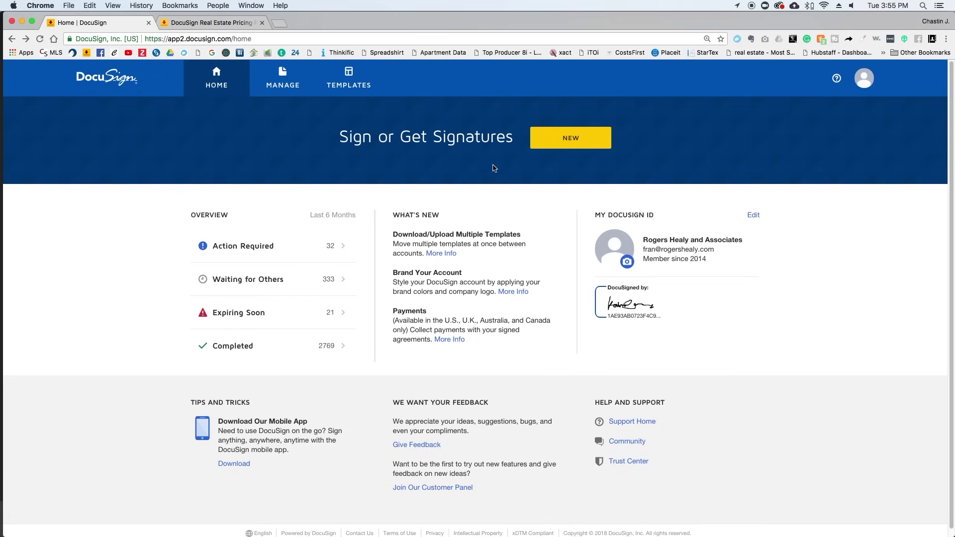
Start a new envelope from the account home page and upload "Residential Condominium Contract (Resale) (TREC 30-12) copy" from the Forms folder.
left_click(577, 145)
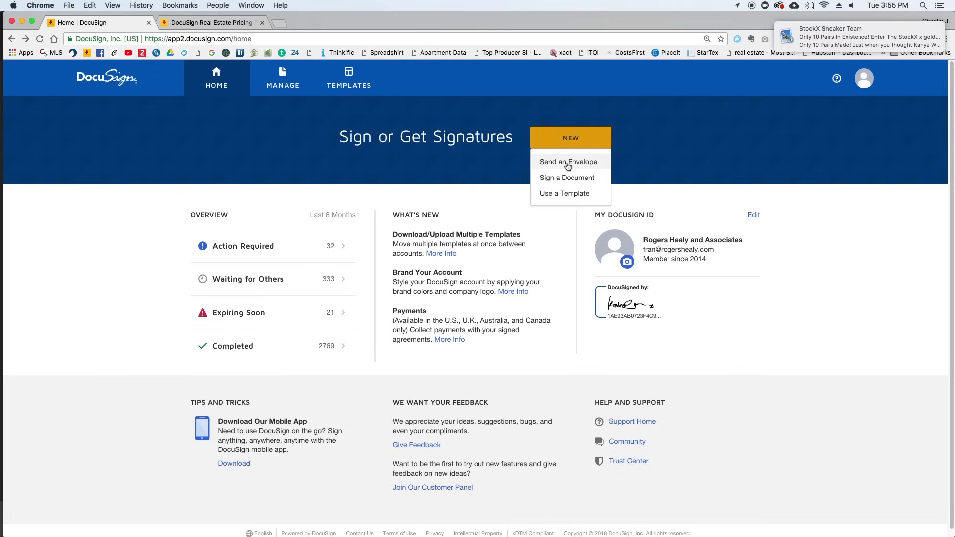
left_click(568, 166)
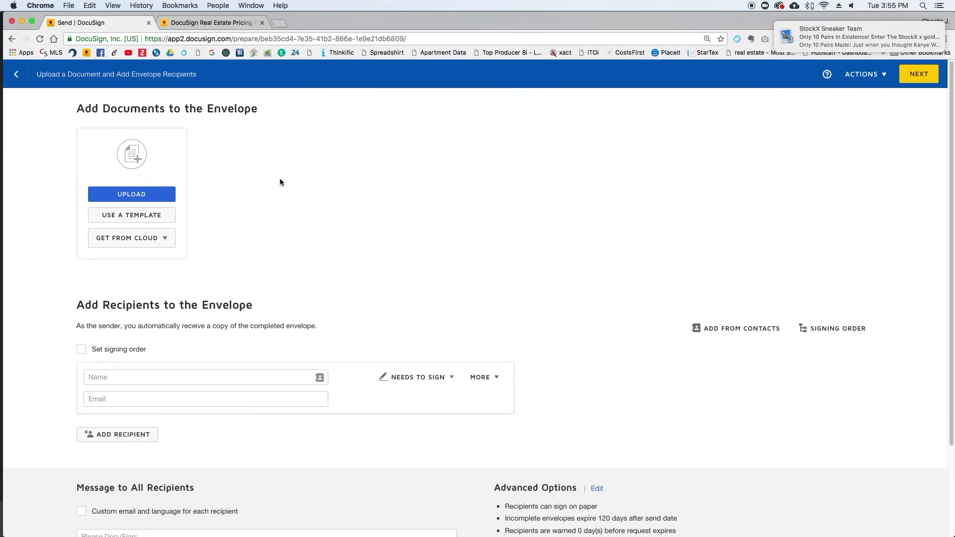
left_click(147, 197)
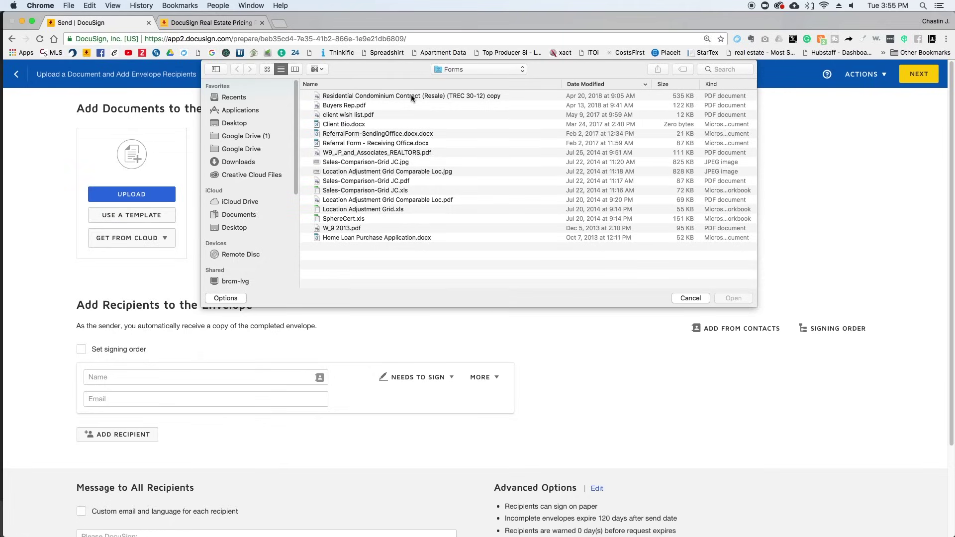
left_click(412, 96)
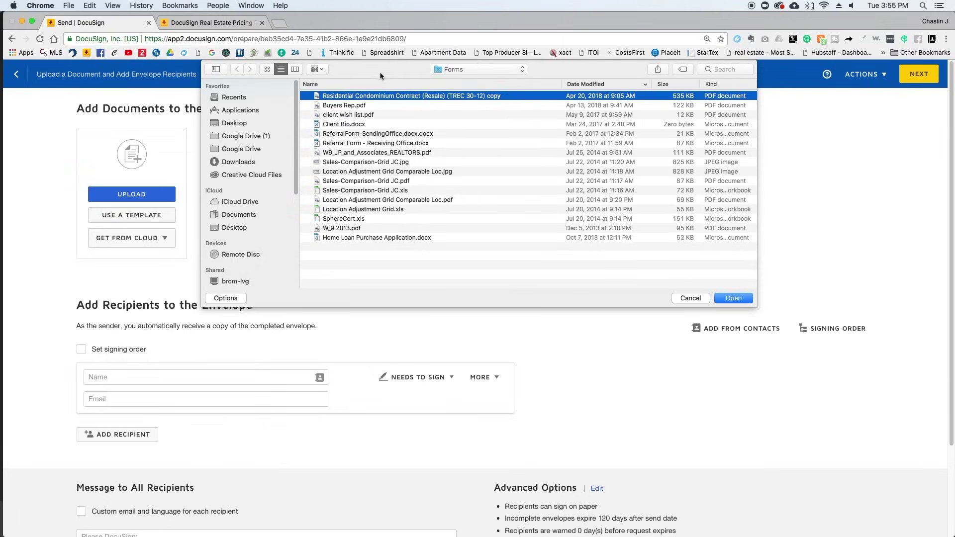
left_click(728, 298)
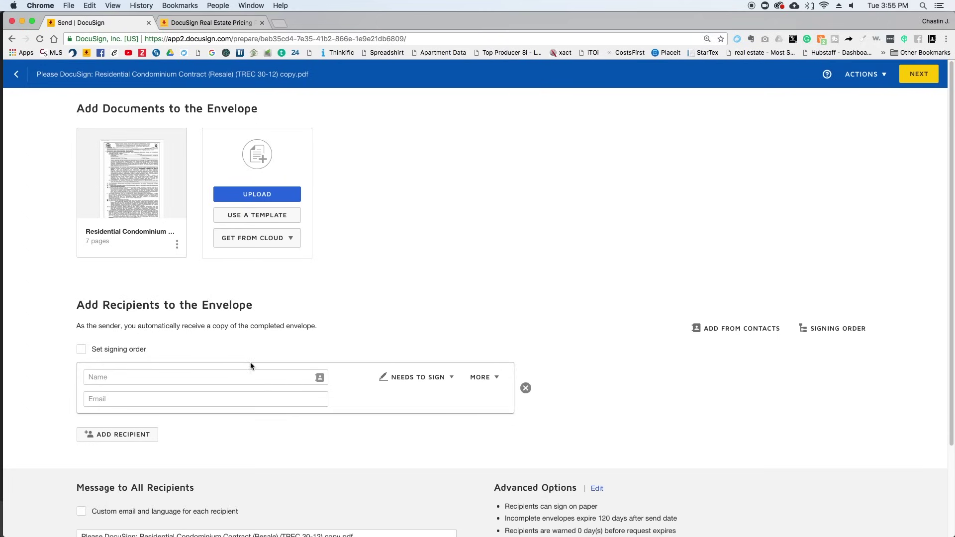
Fill in the first recipient's name and e-mail by choosing the matching saved contact.
left_click(246, 377)
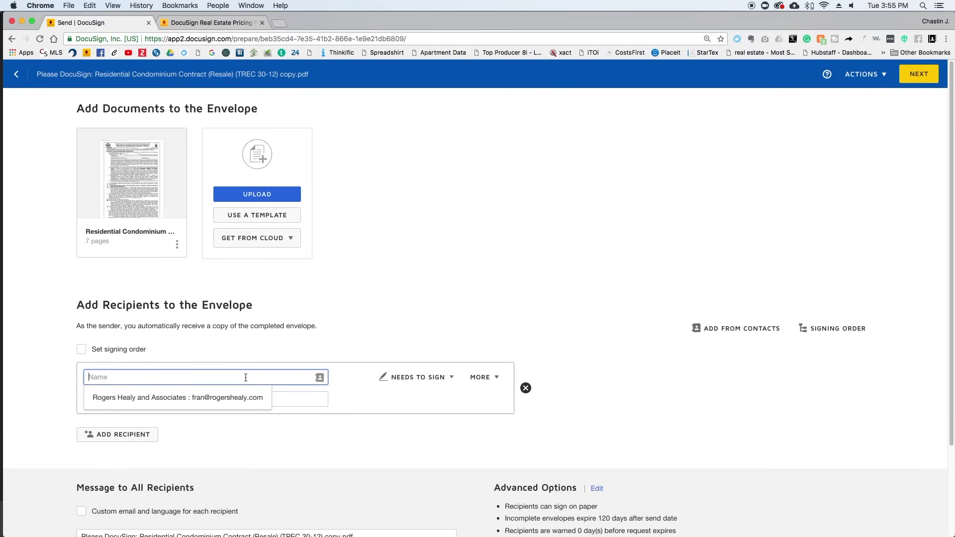
type("Vhast")
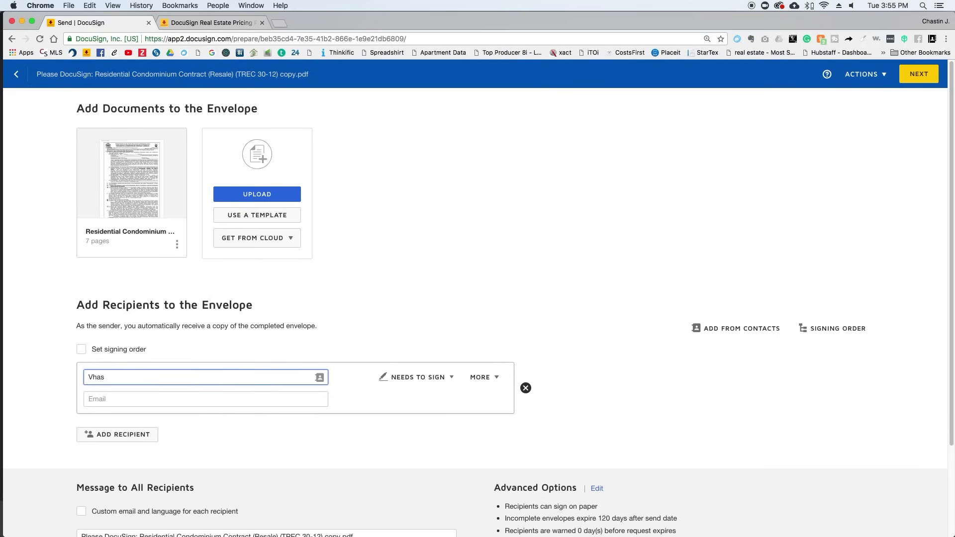
key("BackSpace")
key("BackSpace")
key("BackSpace")
type("Chas")
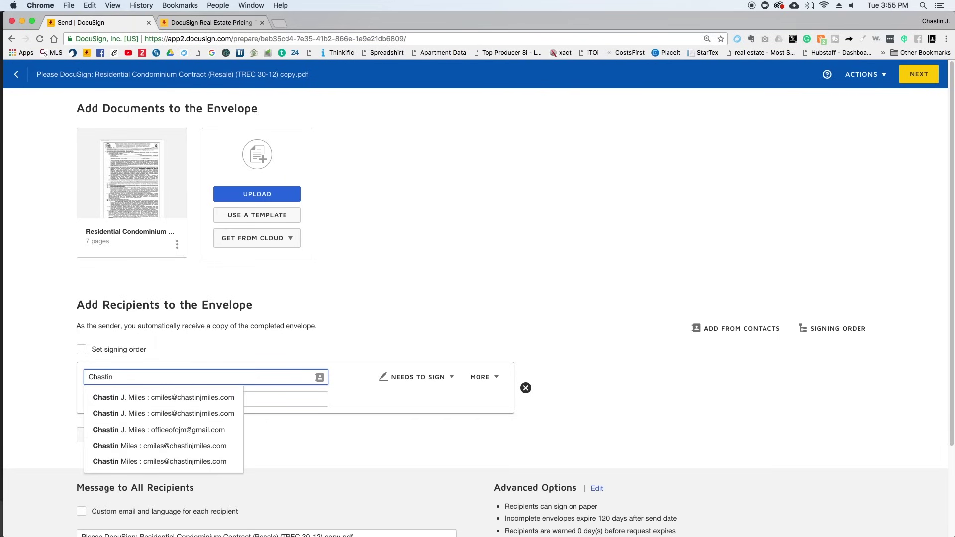
left_click(196, 399)
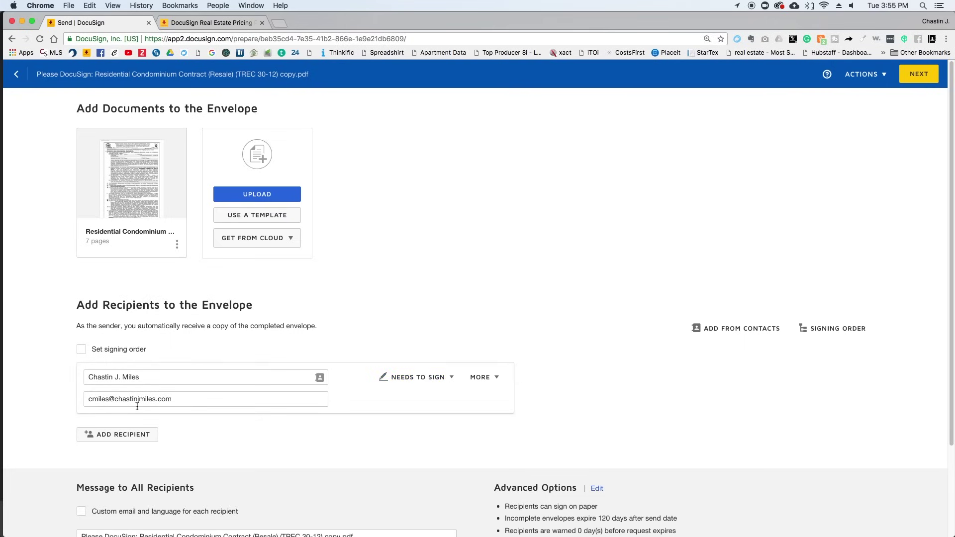
Add Rogers Healy and Associates as a second recipient and enable the signing order.
left_click(134, 440)
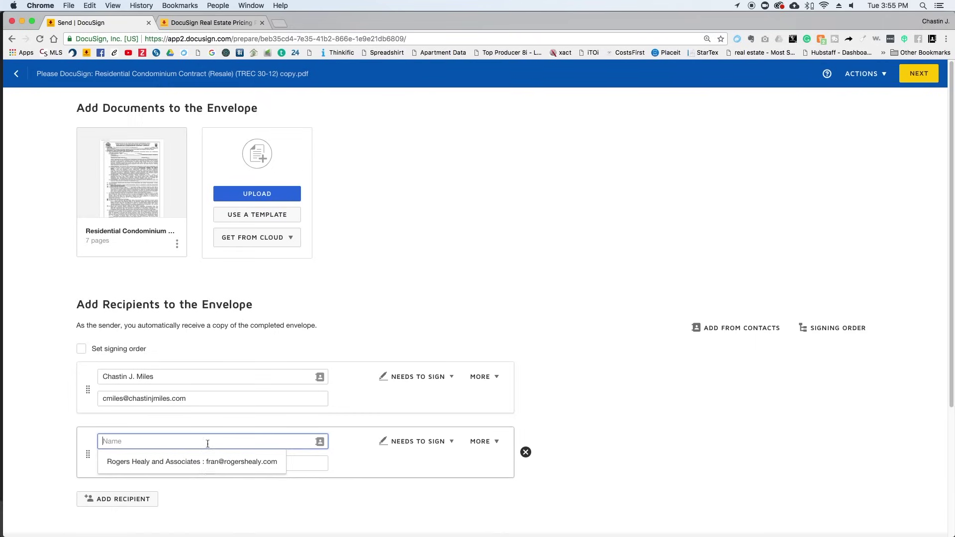
left_click(221, 426)
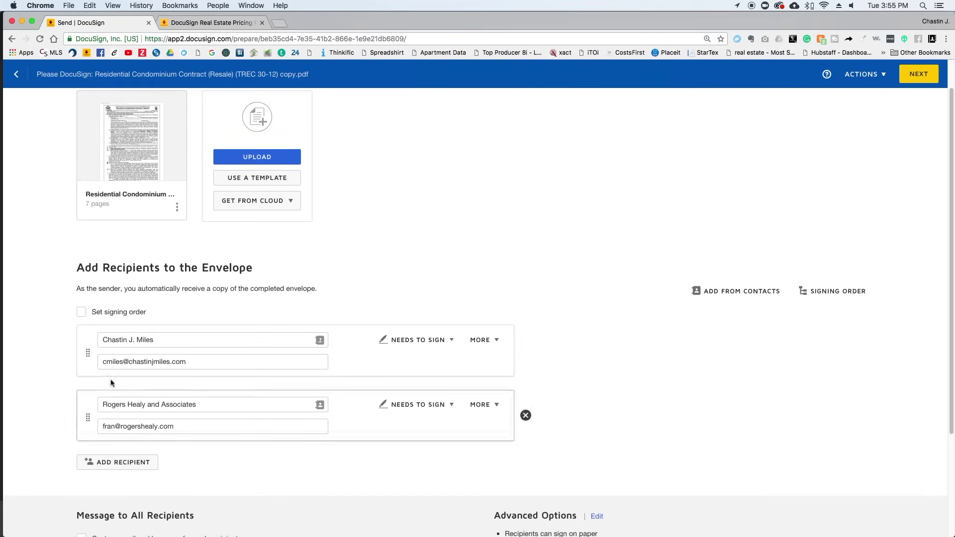
left_click(81, 313)
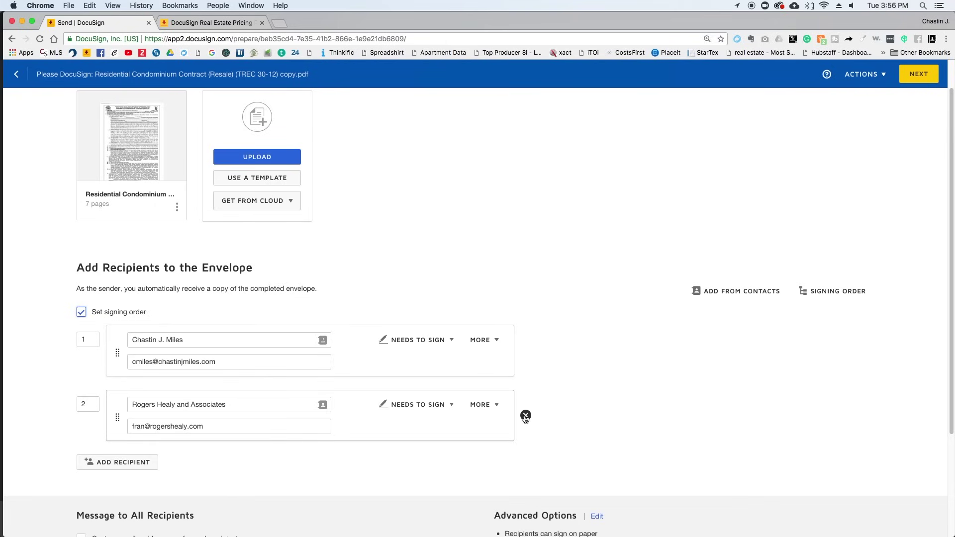
View the signing role options for the second recipient and remove that recipient from the envelope.
left_click(426, 412)
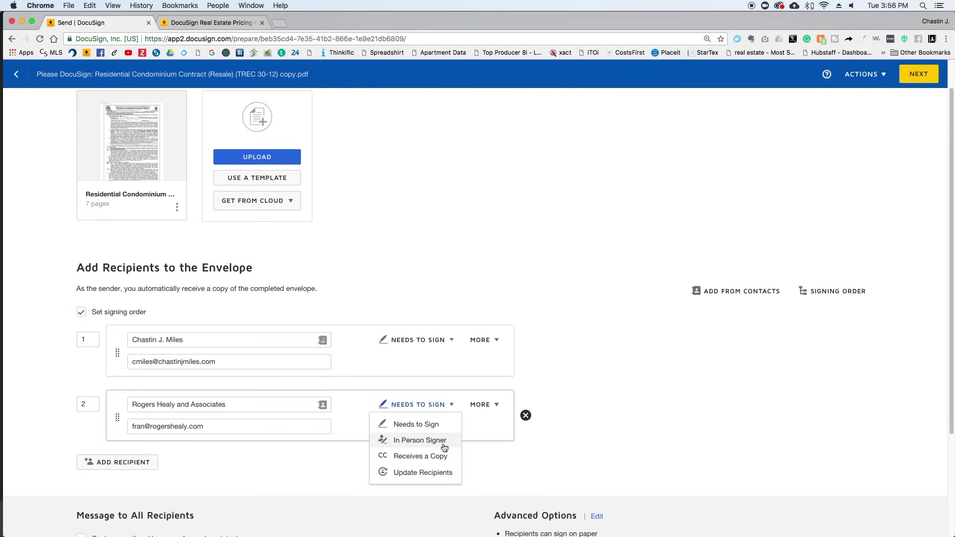
left_click(522, 451)
left_click(526, 415)
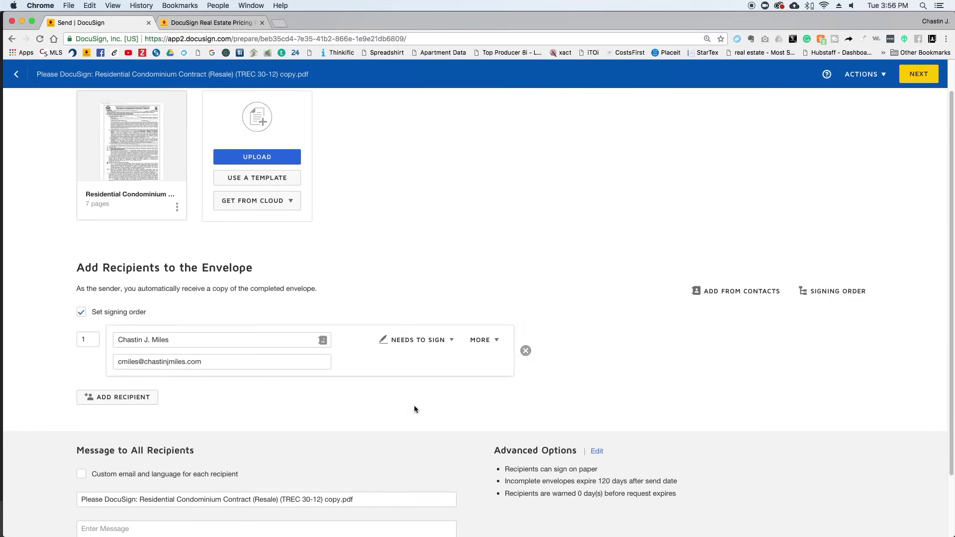
Replace the file name in the e-mail subject so that it reads "Please DocuSign: Condo Contract".
scroll(417, 390, "down", 3)
left_click(404, 426)
left_click_drag(404, 425, 142, 427)
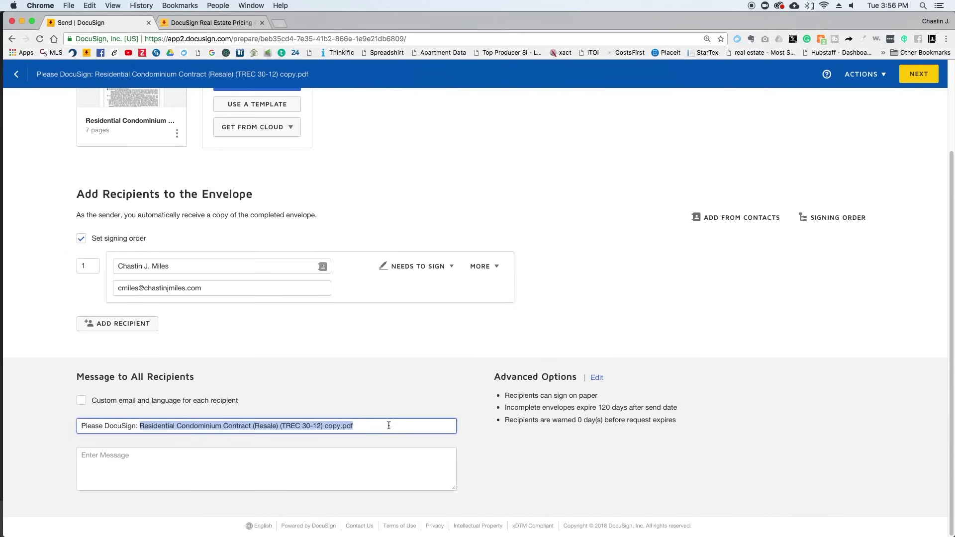
type("B")
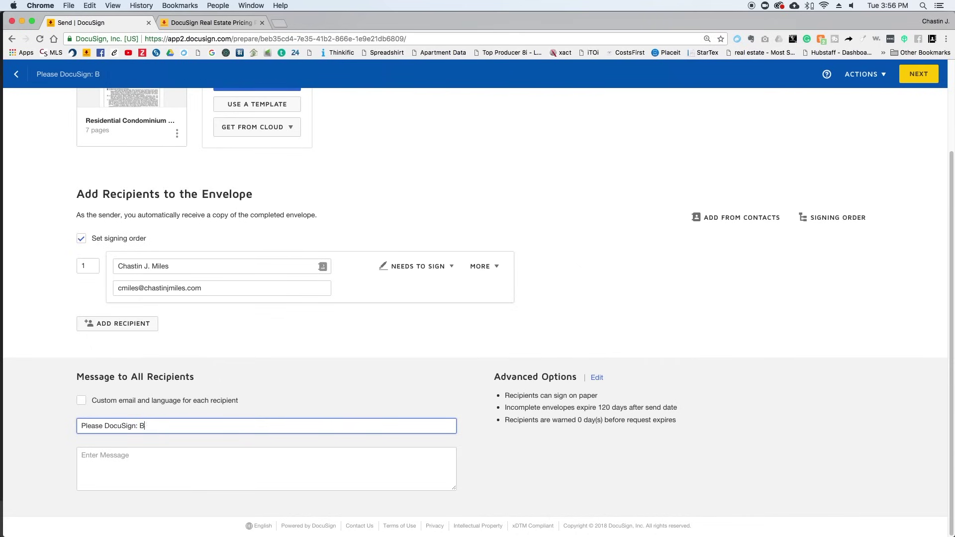
type("uyers Rep")
key("BackSpace")
key("BackSpace")
key("BackSpace")
key("BackSpace")
key("BackSpace")
key("BackSpace")
key("BackSpace")
key("BackSpace")
type("Condo")
type(" a")
type("ontract")
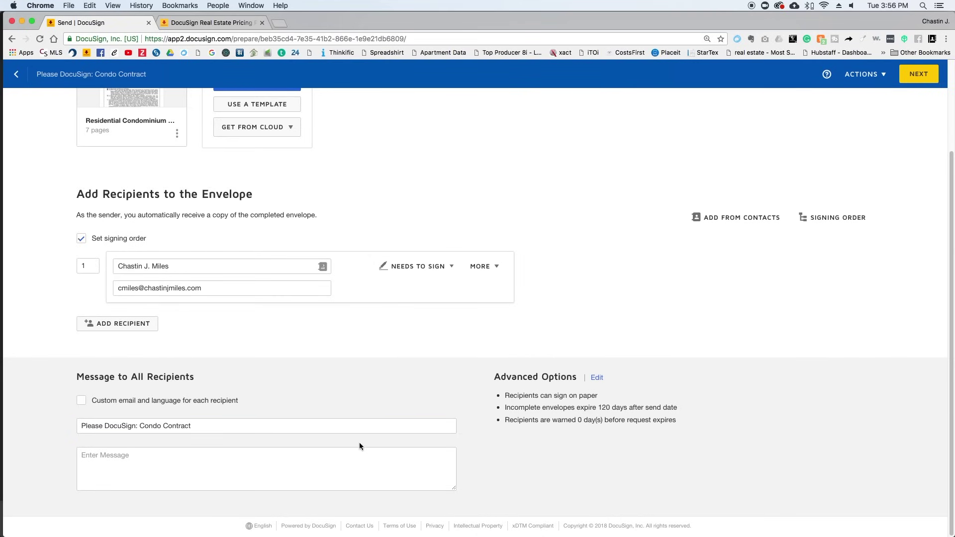
left_click(293, 352)
Write the recipient message "Here is the condo contract with everything we talked about for your signature." with a first-name greeting and sign-off.
scroll(294, 360, "up", 1)
scroll(294, 365, "down", 1)
left_click(265, 462)
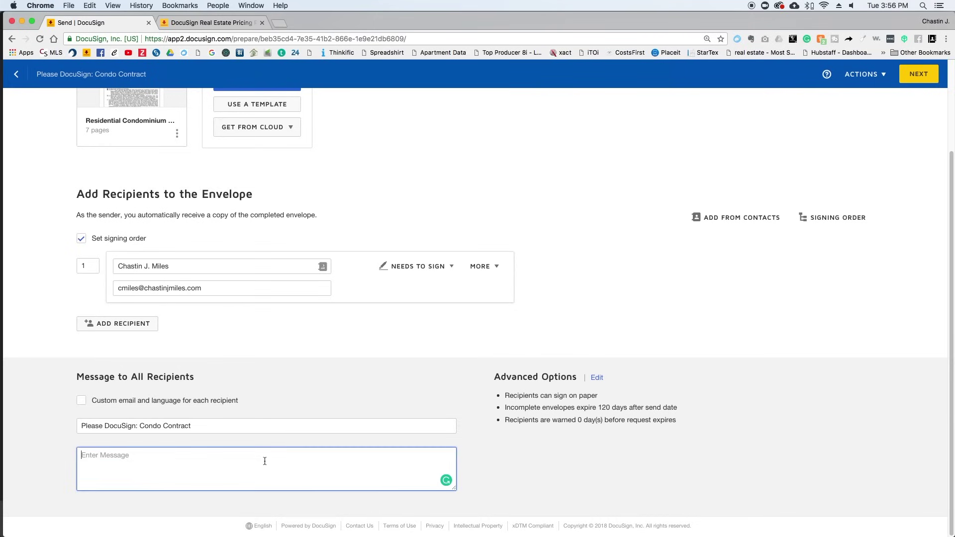
type("Chastin,")
key("Return")
type("Here is the condo contract with everything we talked about ")
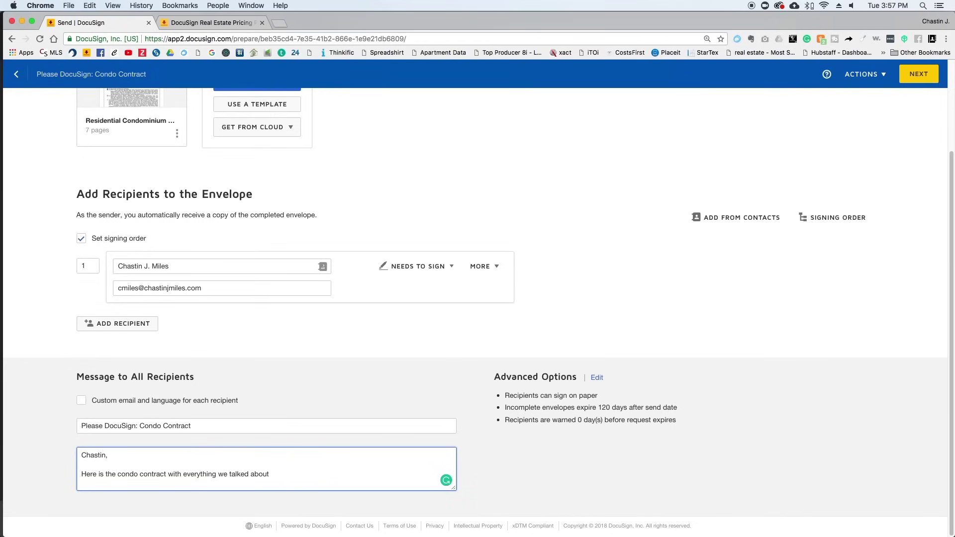
type("for your signature.")
key("Return")
key("Return")
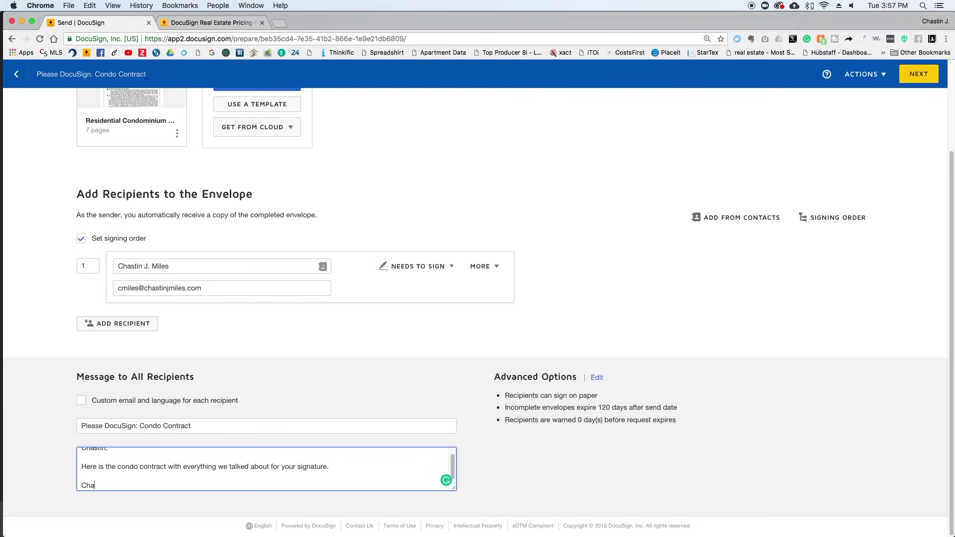
type("Chasitn-")
left_click(346, 404)
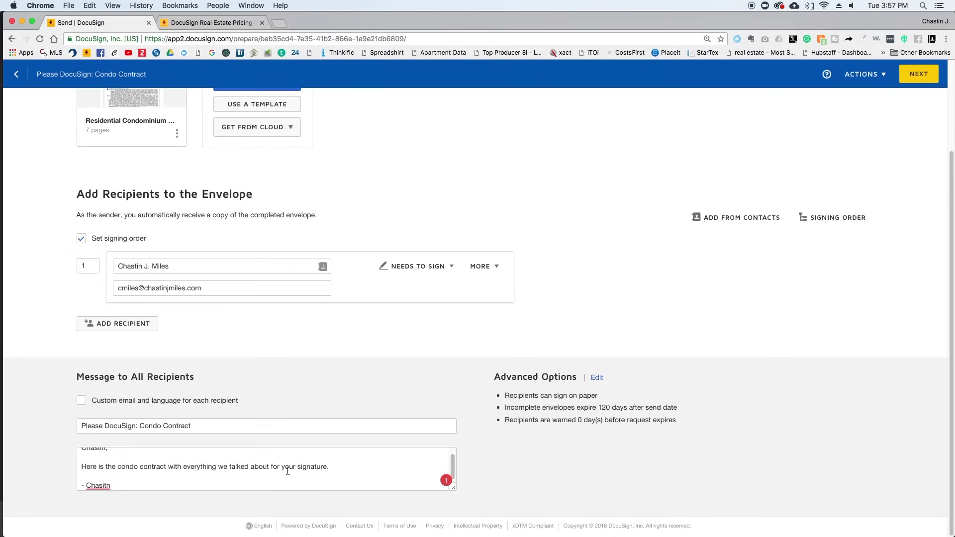
Correct the misspelled sender's first name in the sign-off of the message.
double_click(98, 485)
left_click(149, 485)
double_click(105, 486)
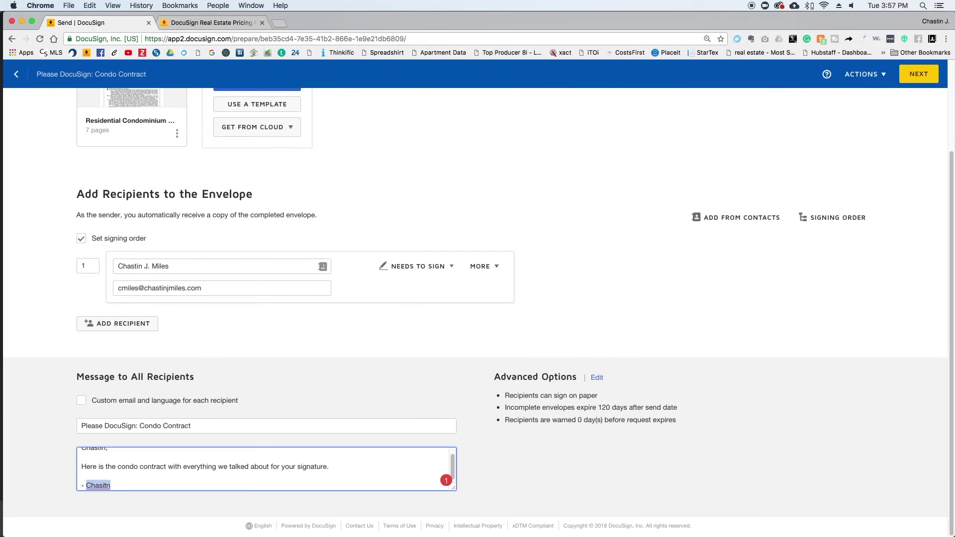
type("Chas")
left_click(164, 466)
Proceed to placing fields on the envelope's contract and go to the initials line ending its first page.
scroll(378, 334, "up", 3)
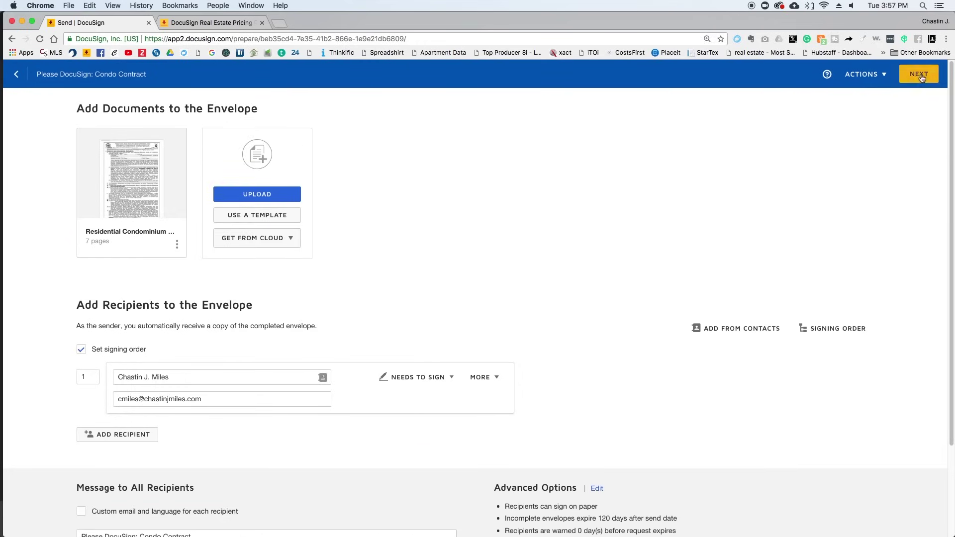
left_click(922, 75)
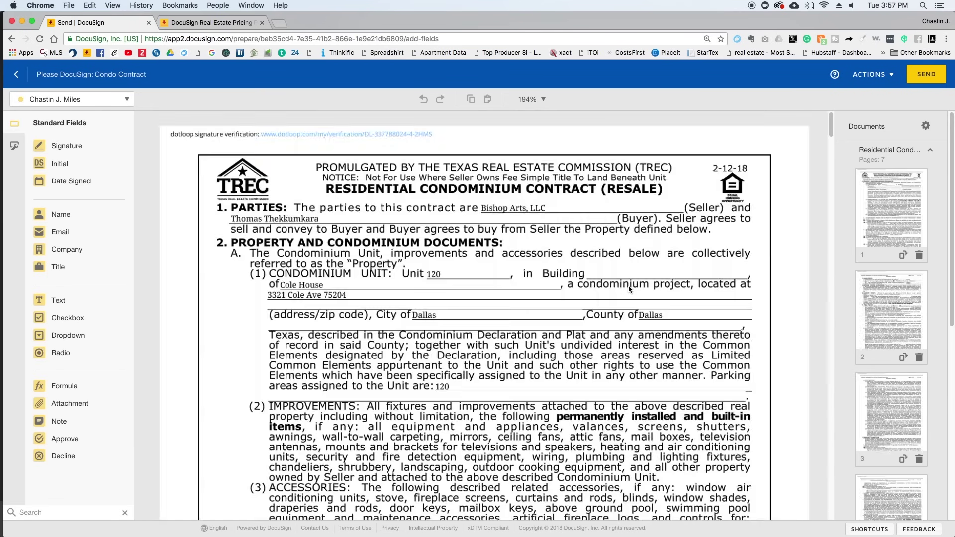
scroll(630, 290, "down", 15)
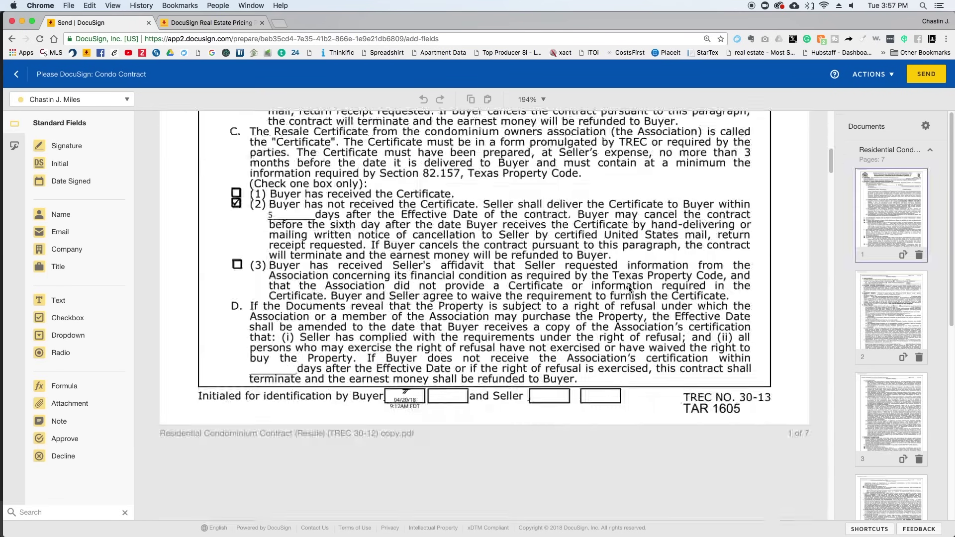
Place an Initial field on the first seller initials box at the end of the contract's fifth page.
scroll(629, 290, "down", 15)
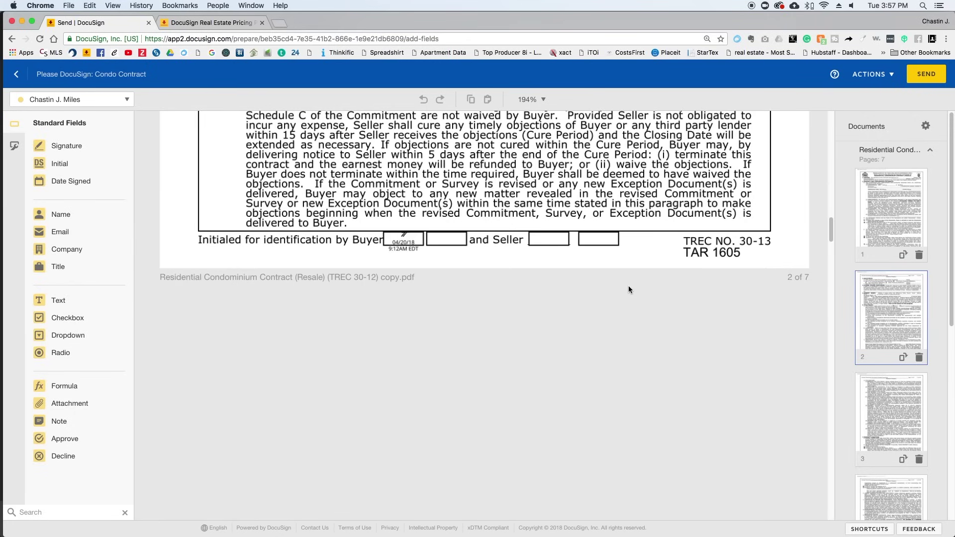
scroll(629, 289, "down", 10)
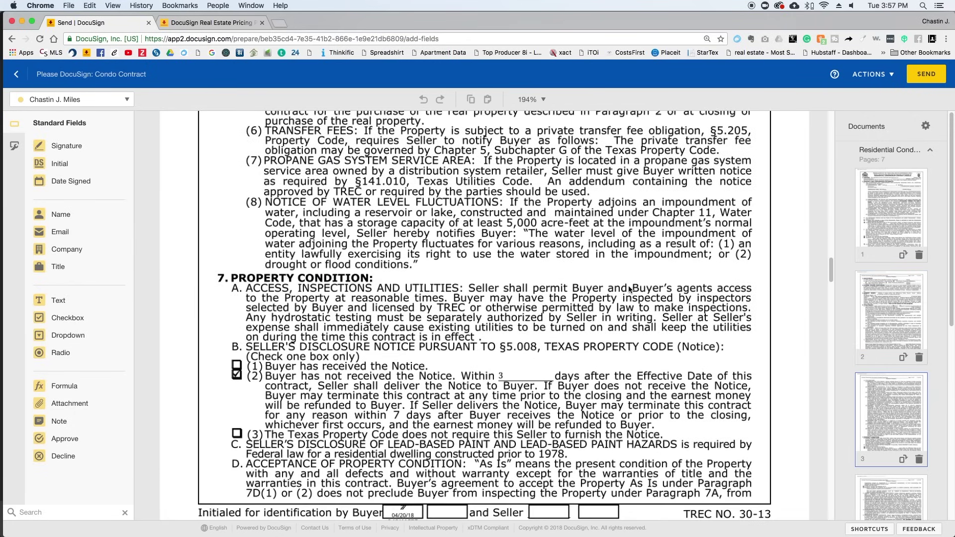
scroll(629, 290, "down", 15)
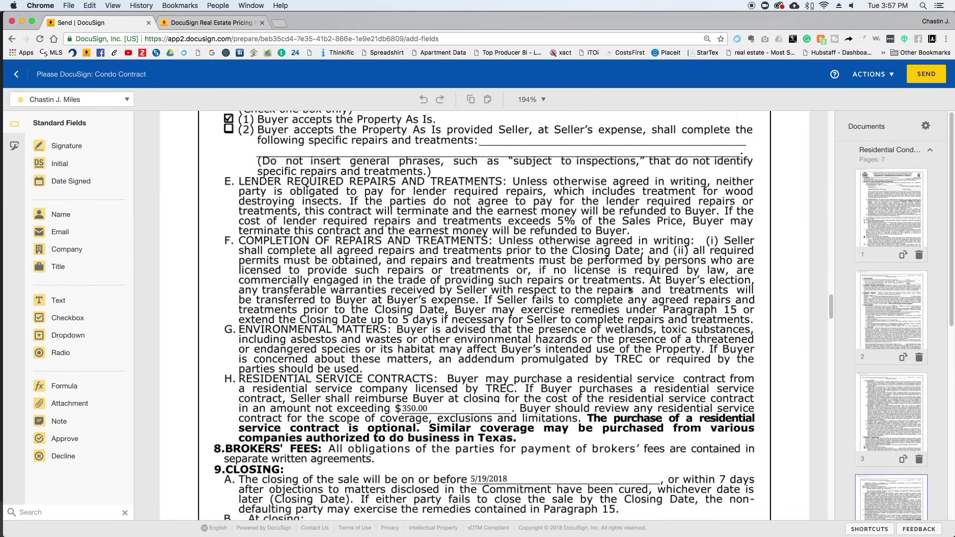
scroll(629, 289, "down", 15)
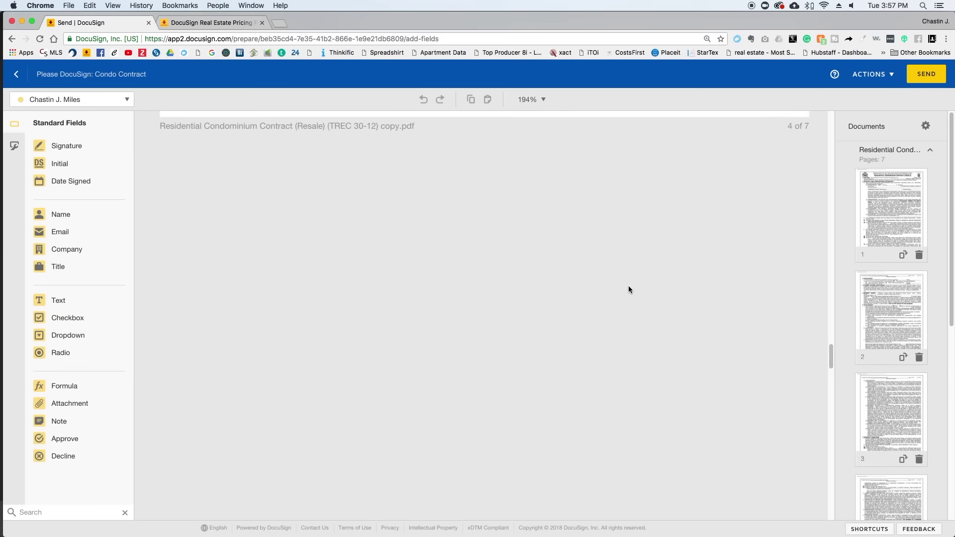
scroll(629, 290, "down", 10)
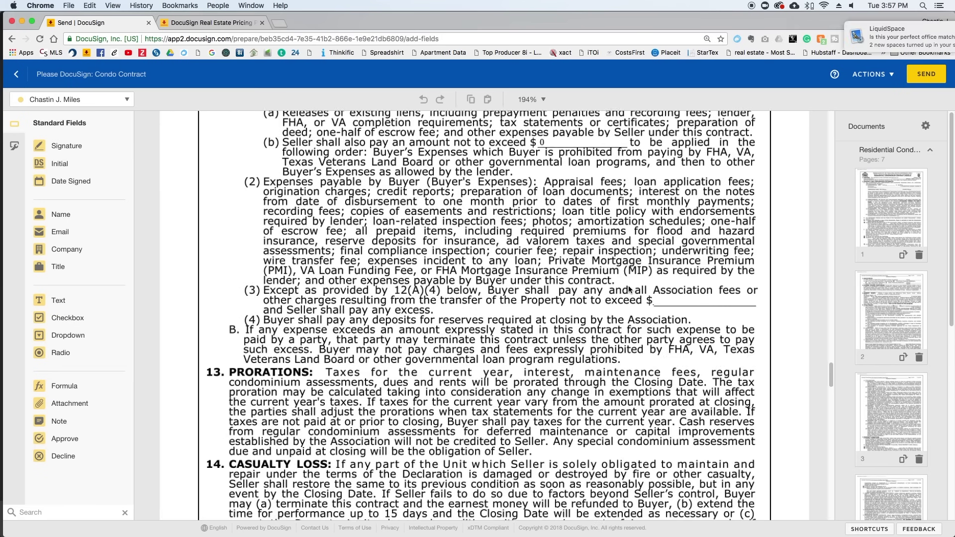
scroll(630, 289, "down", 5)
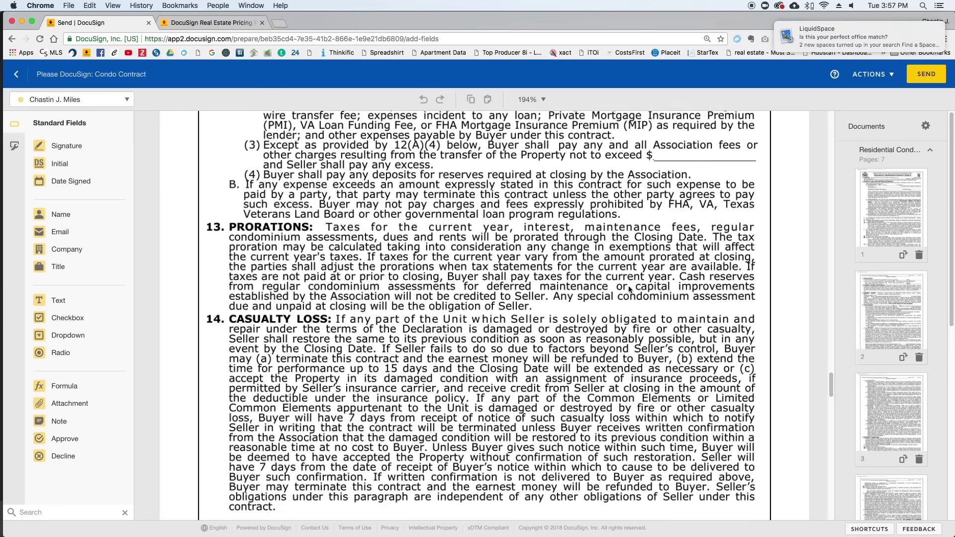
scroll(629, 289, "up", 1)
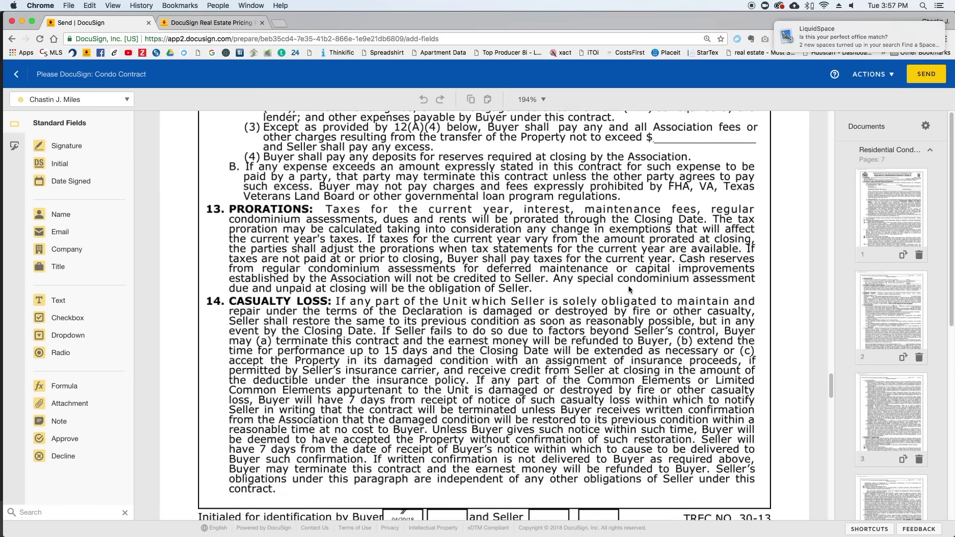
scroll(629, 290, "down", 1)
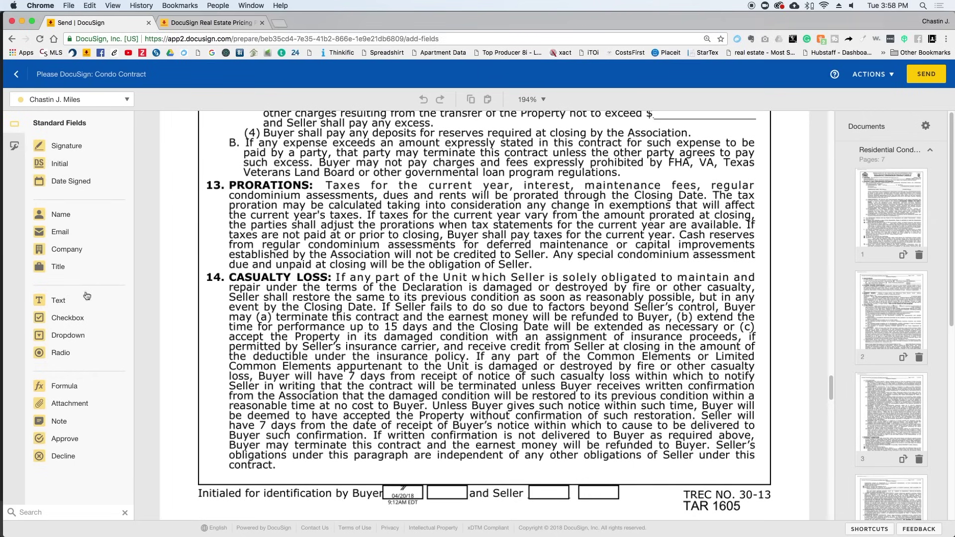
scroll(485, 506, "down", 2)
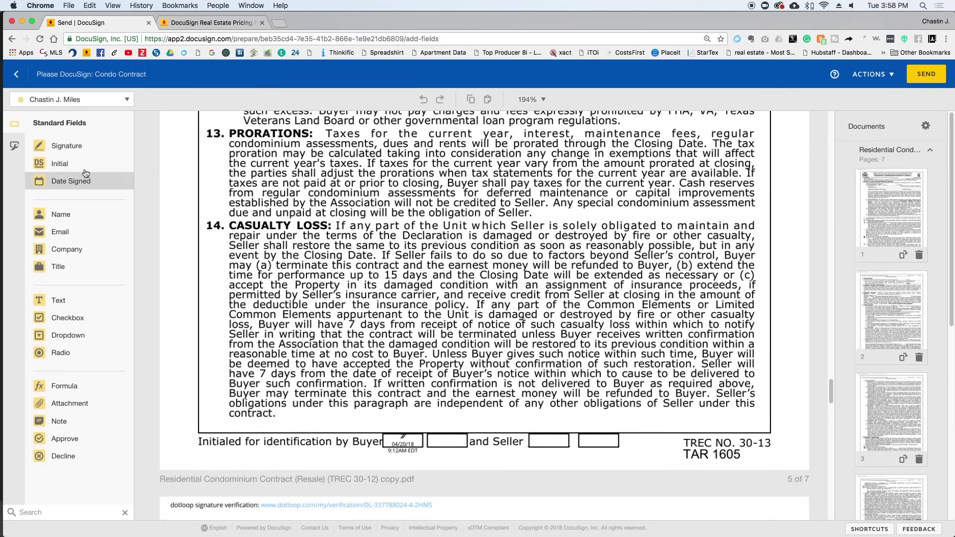
left_click_drag(107, 165, 528, 418)
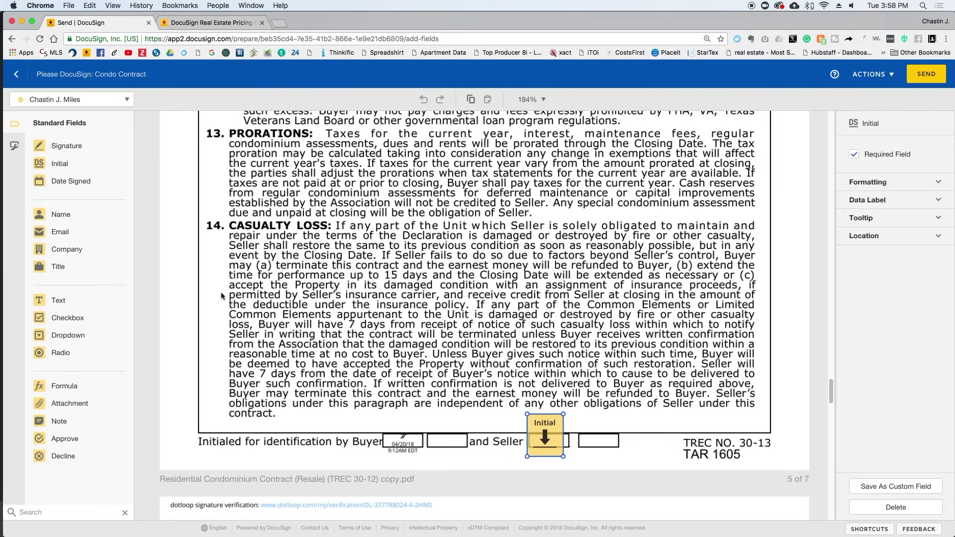
left_click(106, 108)
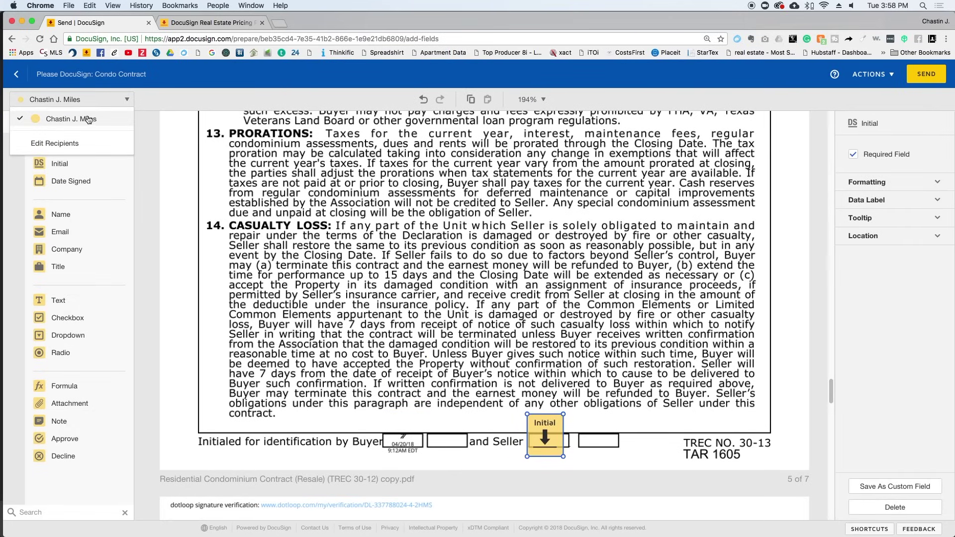
left_click(345, 214)
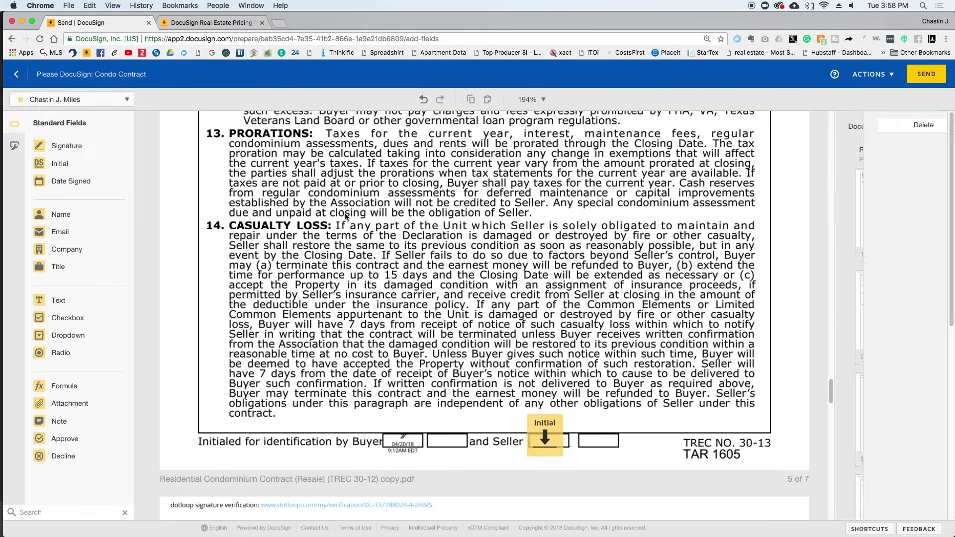
Add a text field reading "Personal Referral Agreement" in the box under Other (list) of paragraph 22.
scroll(595, 421, "down", 15)
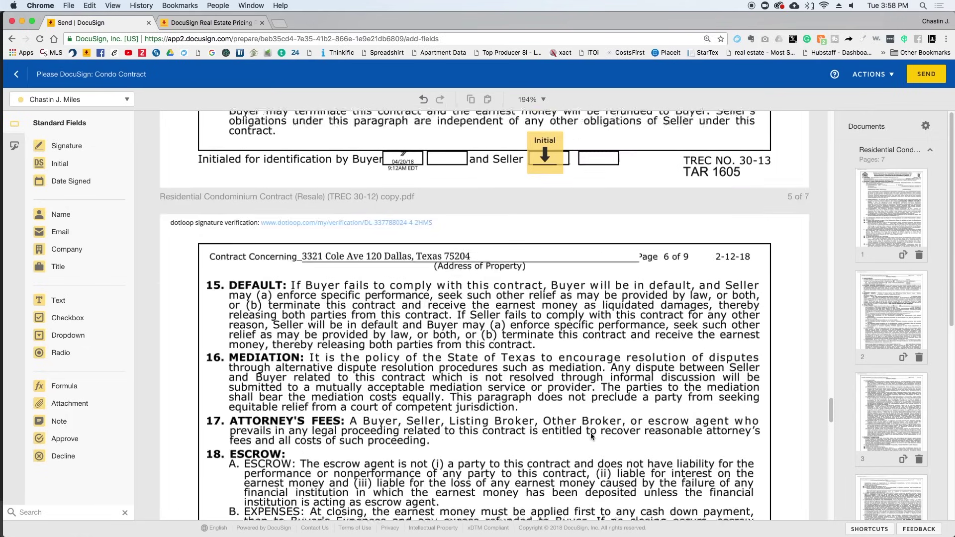
scroll(587, 435, "down", 12)
scroll(589, 437, "up", 2)
scroll(587, 437, "down", 7)
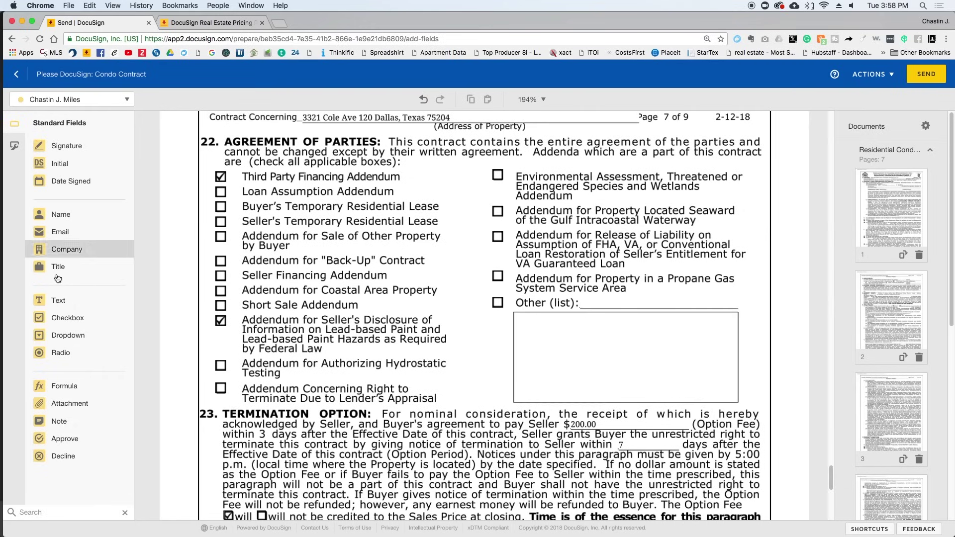
left_click_drag(68, 300, 542, 331)
left_click(901, 227)
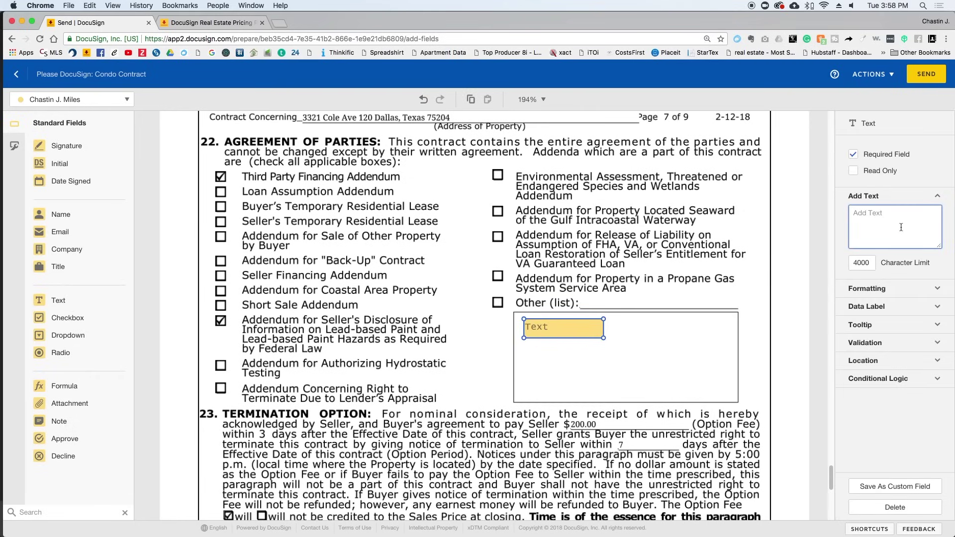
type("Personal Referral A")
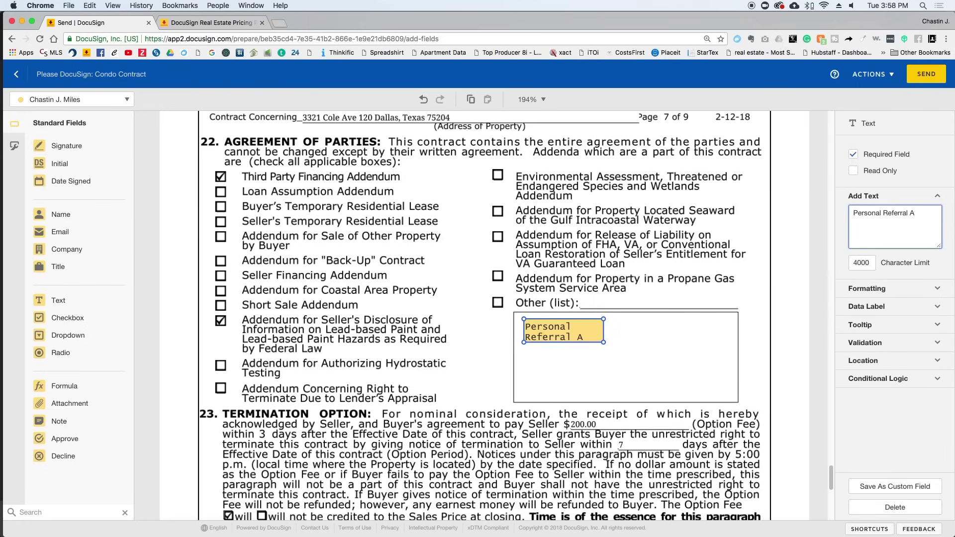
type("greement")
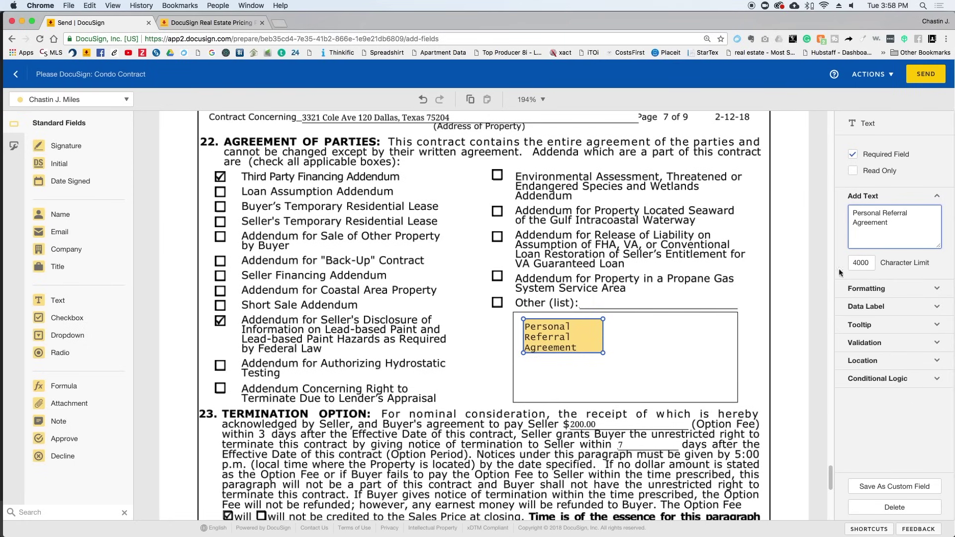
left_click(420, 387)
Place a checkbox field over the Other (list) box and set it as initially checked.
left_click_drag(88, 319, 490, 300)
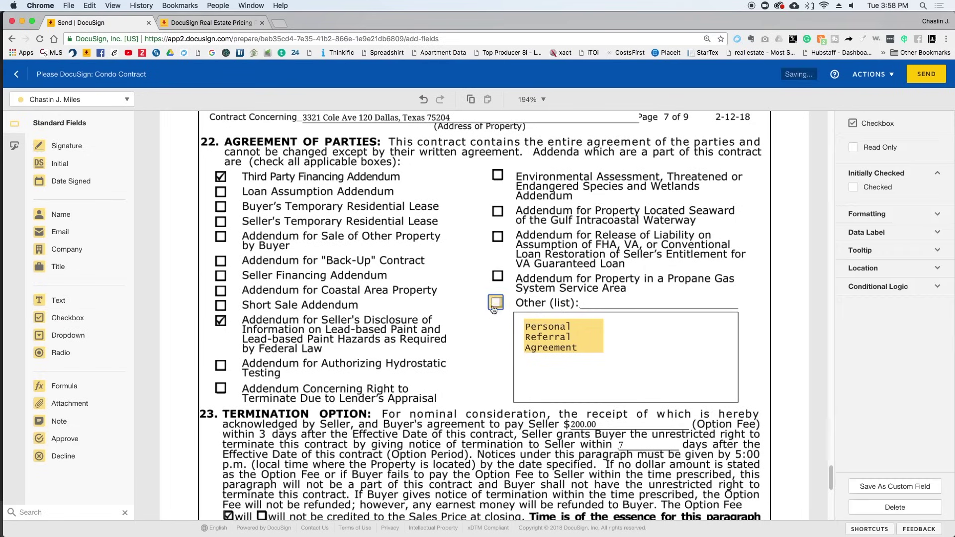
left_click(853, 188)
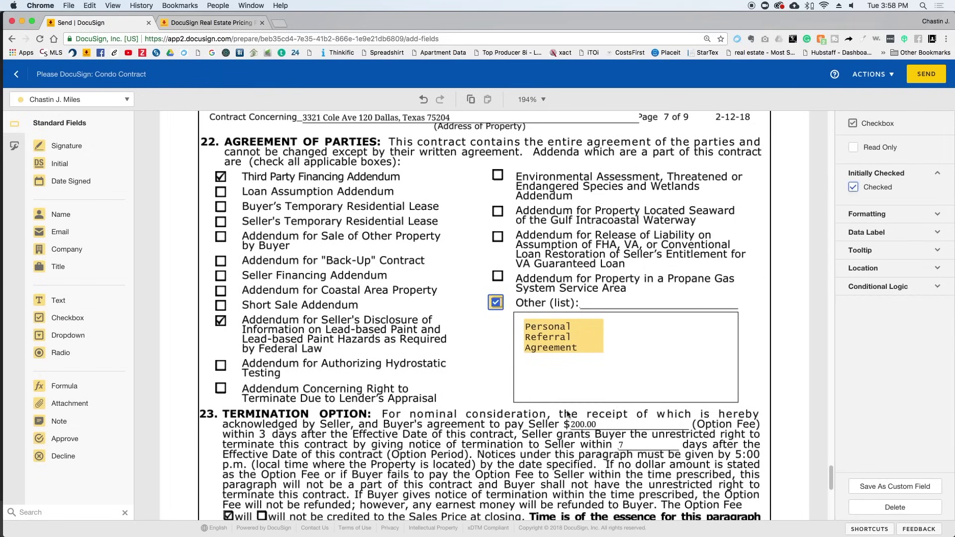
left_click(473, 369)
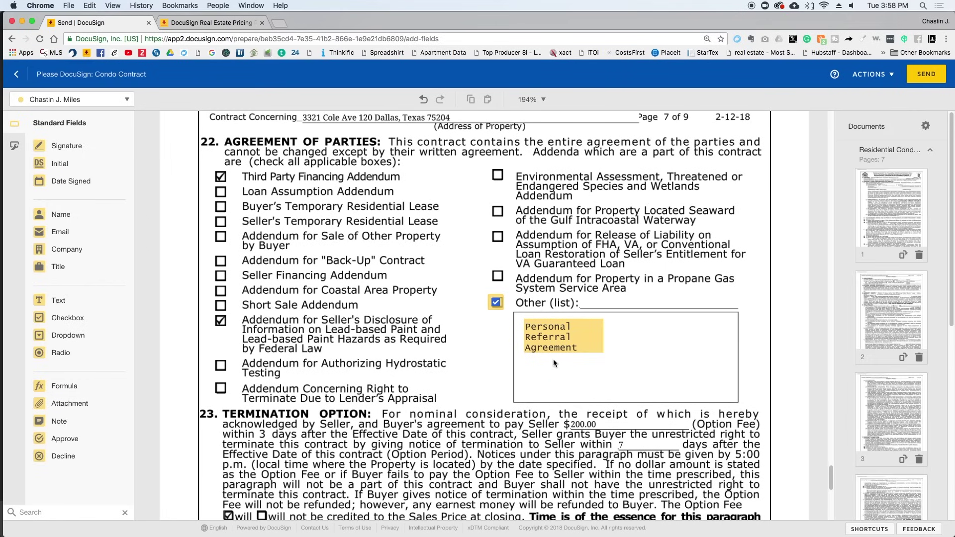
Place a Signature field in the first seller box and a Date Signed field on the EXECUTED line of the last page.
scroll(547, 396, "down", 10)
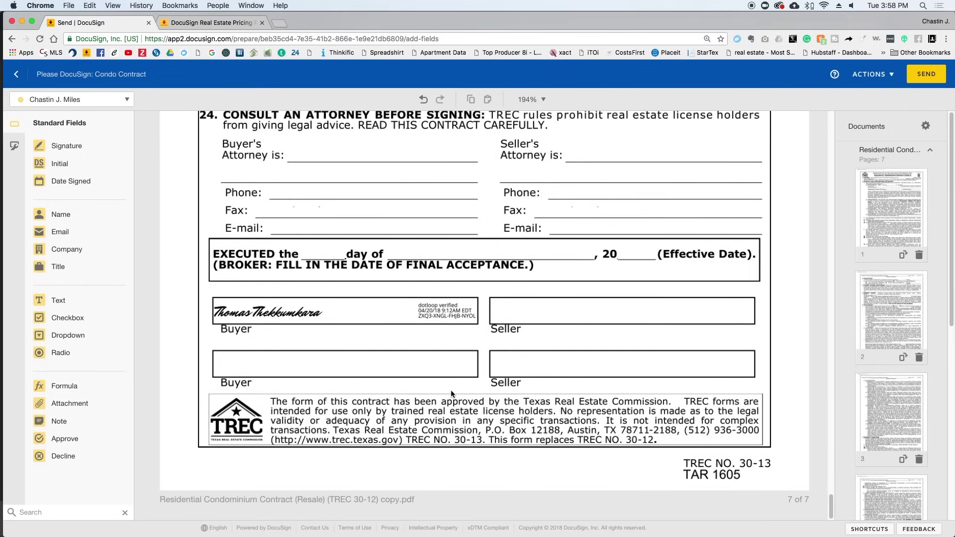
left_click(66, 146)
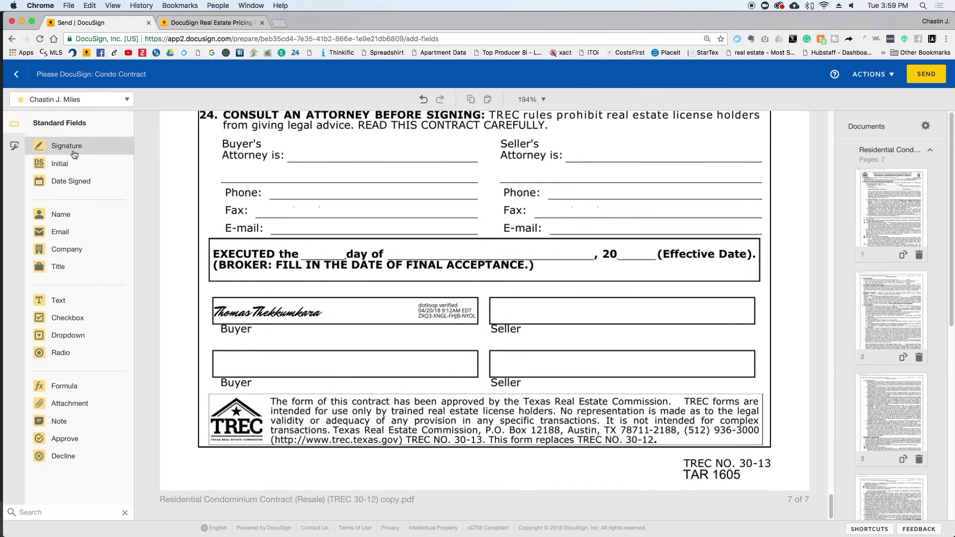
left_click(493, 298)
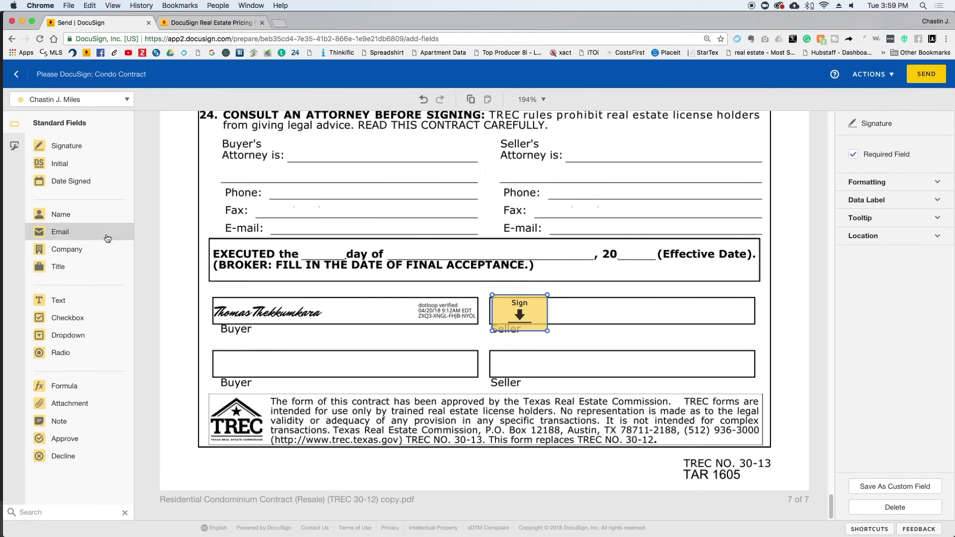
left_click_drag(97, 181, 445, 247)
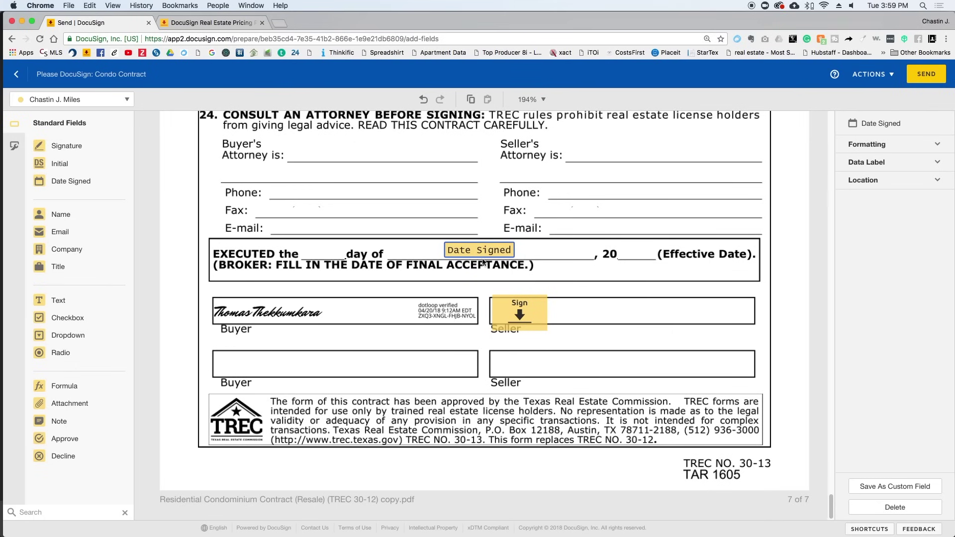
Send the Condo Contract envelope for signature and open the sent envelope's details.
scroll(473, 278, "up", 10)
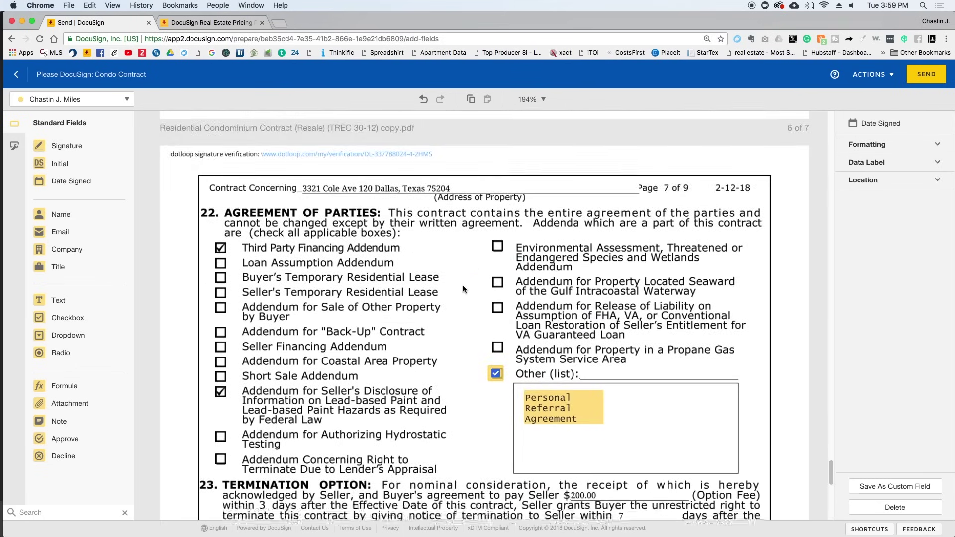
scroll(462, 289, "down", 10)
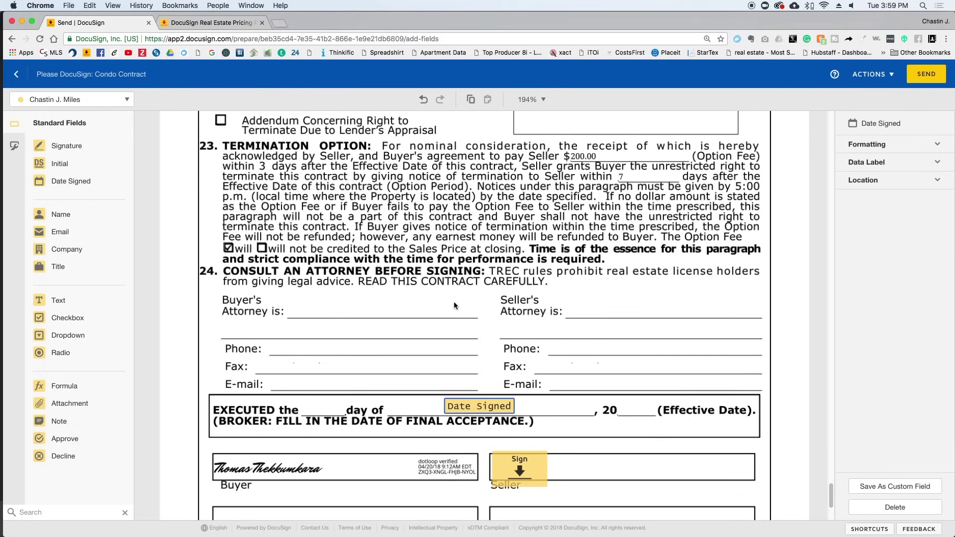
scroll(454, 305, "down", 2)
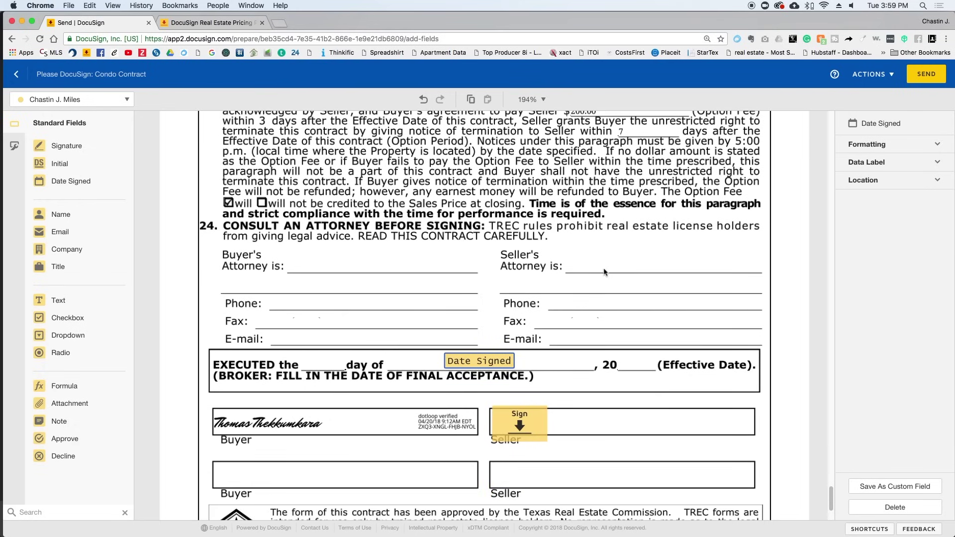
left_click(927, 81)
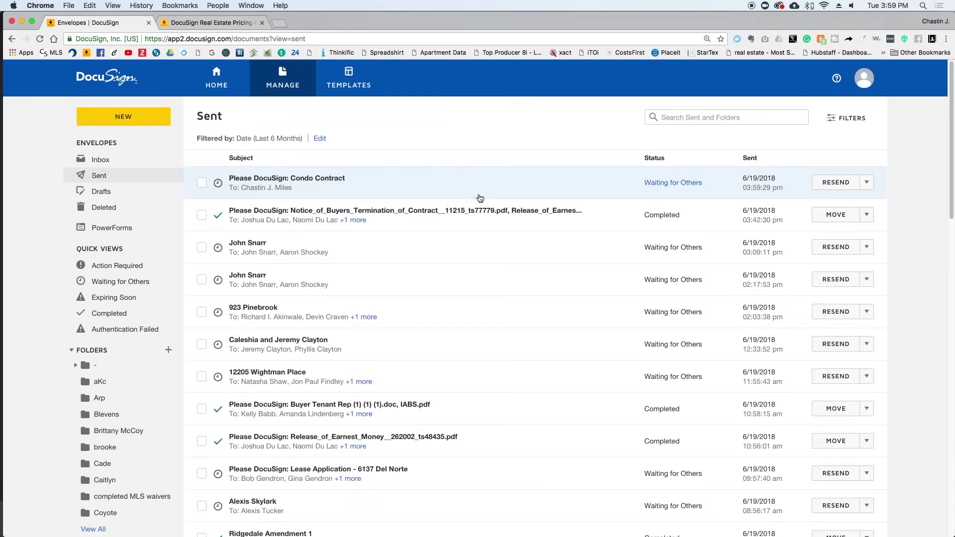
left_click(558, 279)
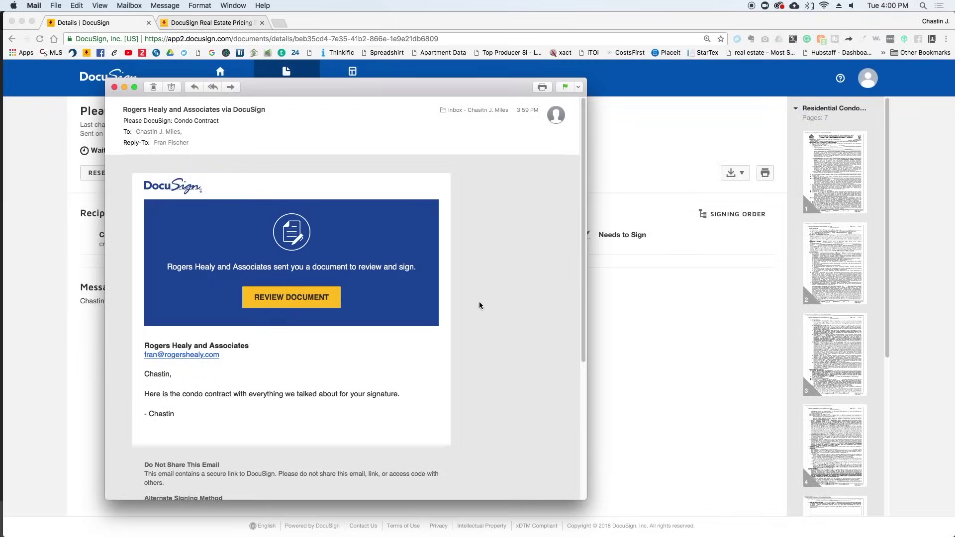
Switch to Mail, look through the signing request e-mail and open its document for review.
scroll(473, 306, "down", 3)
left_click_drag(133, 316, 160, 327)
left_click(215, 353)
left_click(163, 334)
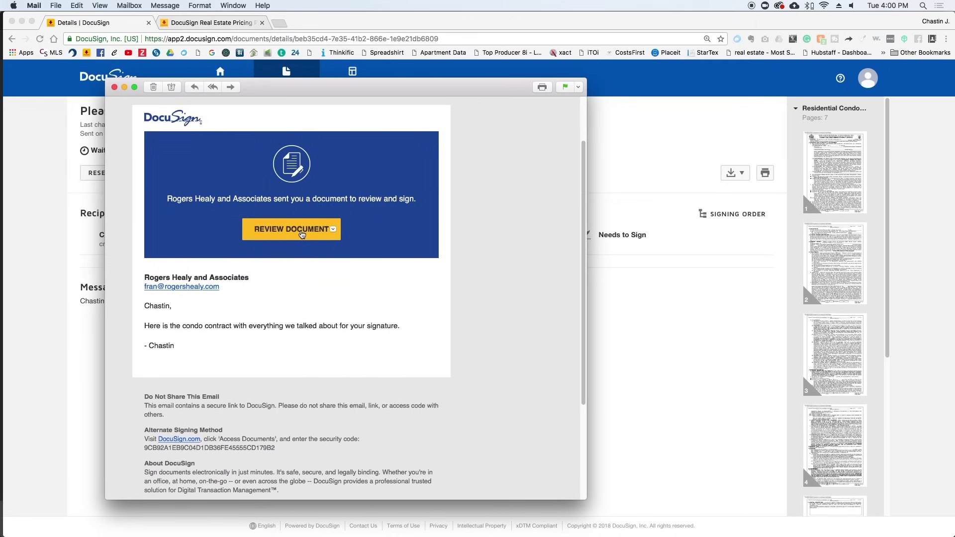
left_click(302, 232)
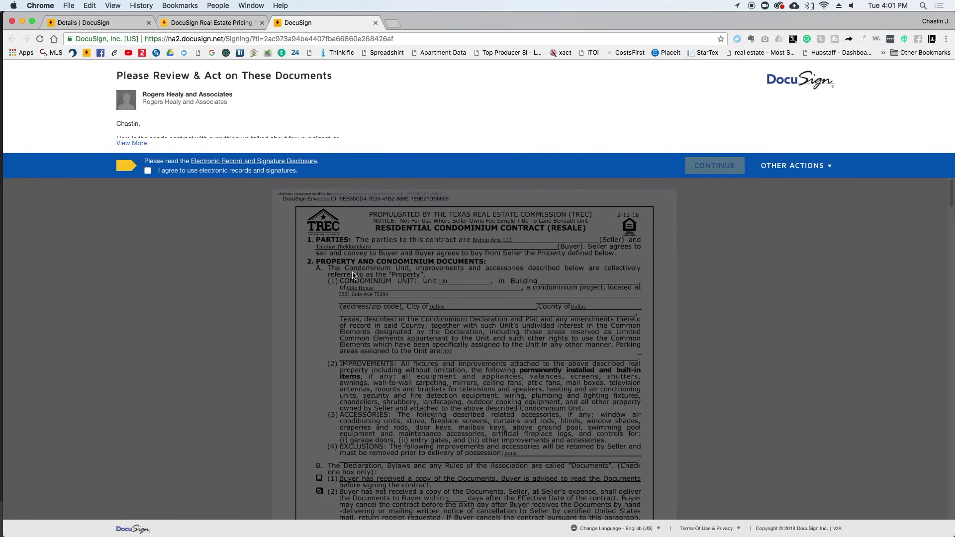
Agree to use electronic records and signatures, continue to the contract and start signing at its first initial field.
left_click(148, 172)
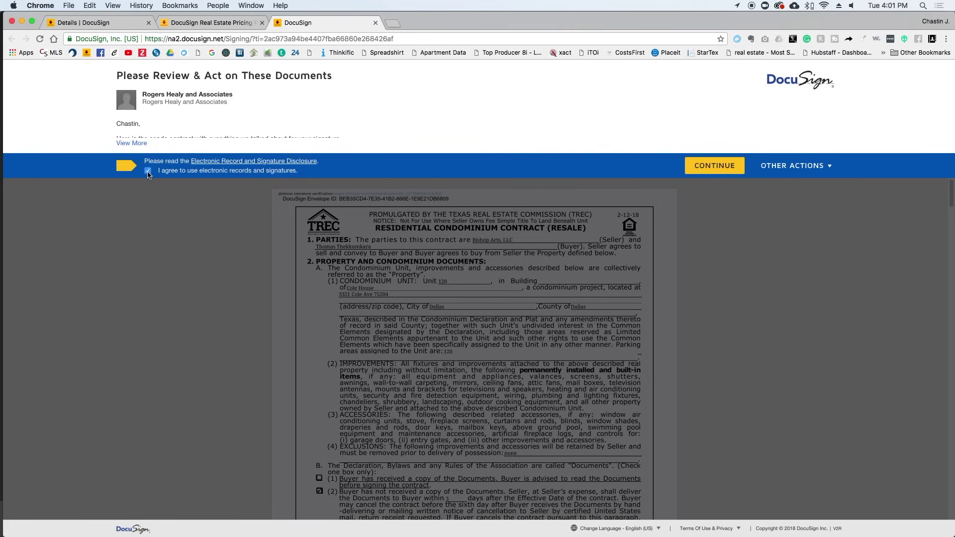
left_click(714, 165)
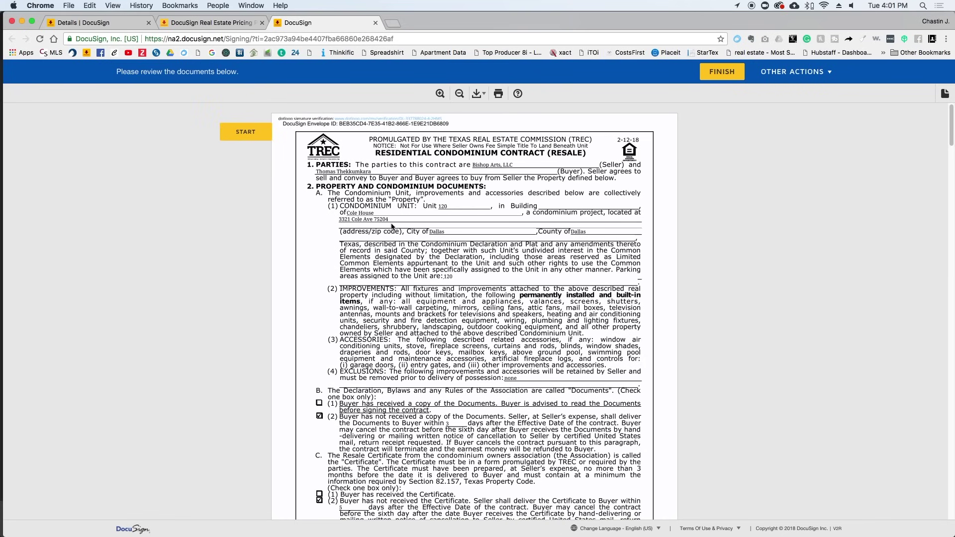
scroll(392, 227, "down", 6)
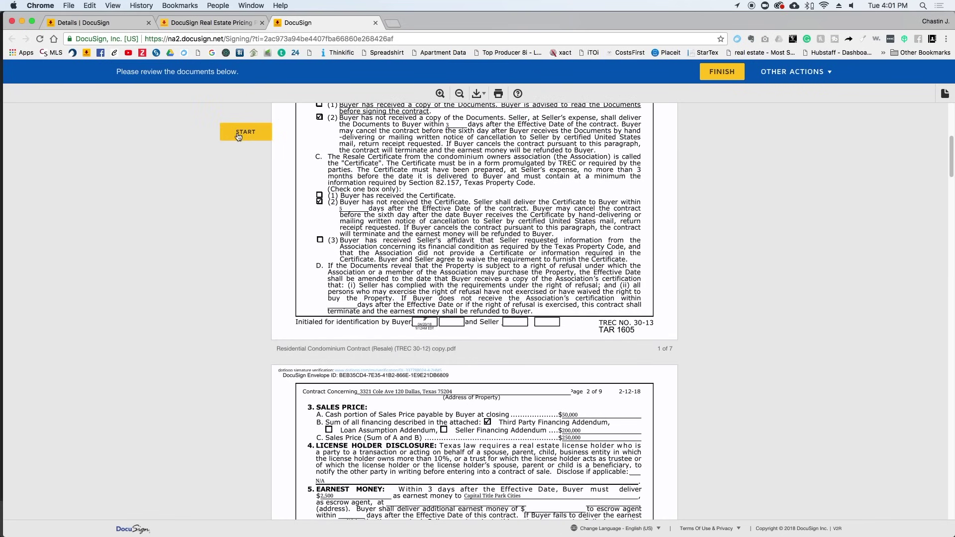
left_click(239, 134)
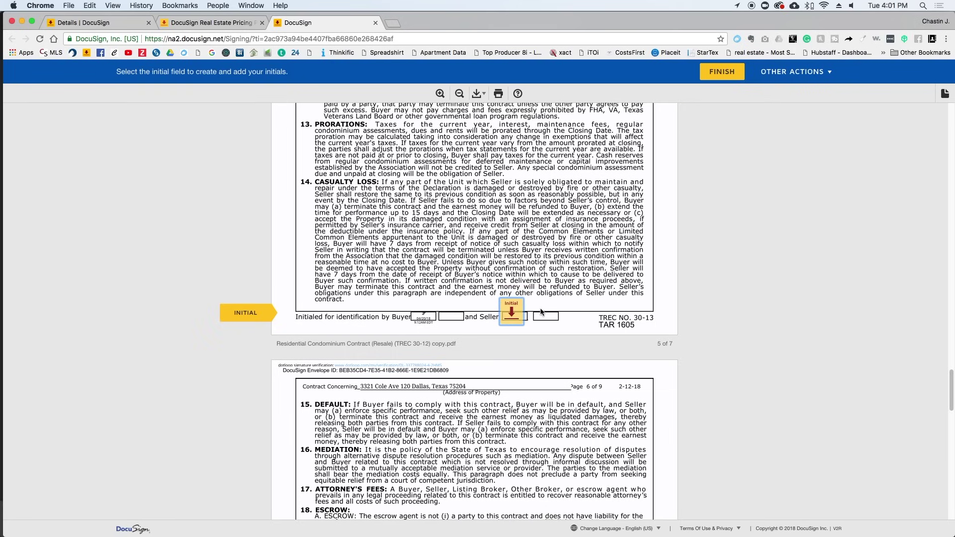
Open the seller's initial field on page 5 and hand-draw the initials to adopt.
left_click(512, 317)
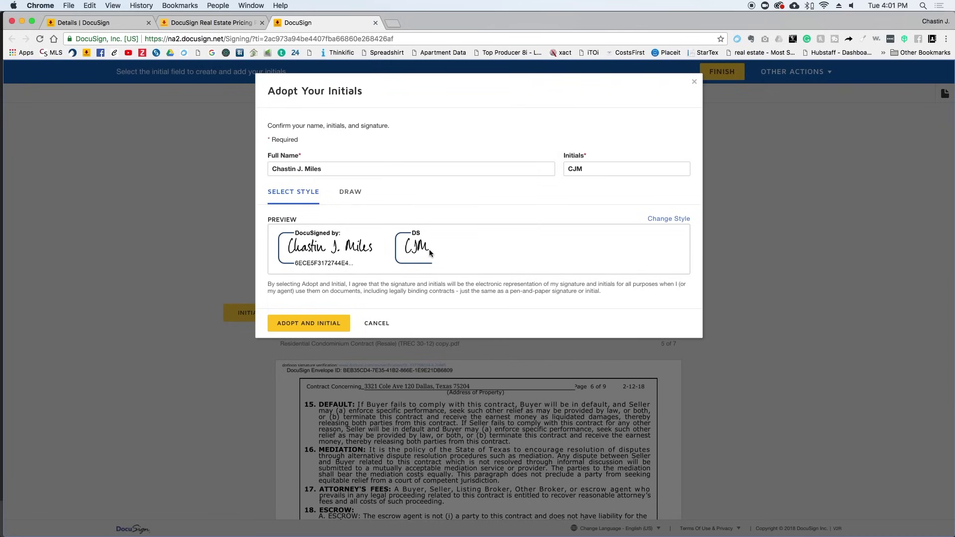
left_click(355, 197)
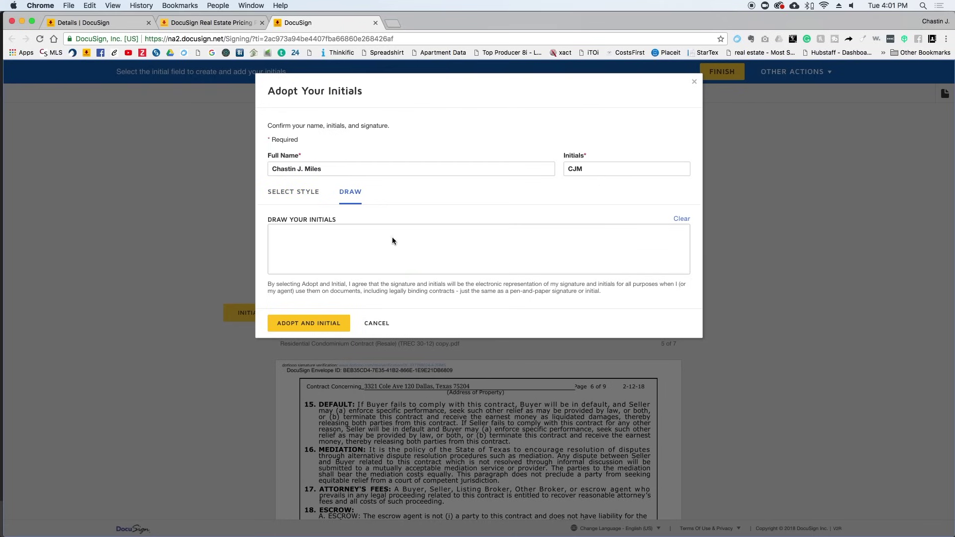
mouse_move(320, 242)
left_mouse_down()
mouse_move(312, 246)
mouse_move(359, 227)
mouse_move(348, 257)
mouse_move(395, 249)
mouse_move(400, 236)
mouse_move(452, 264)
left_mouse_up()
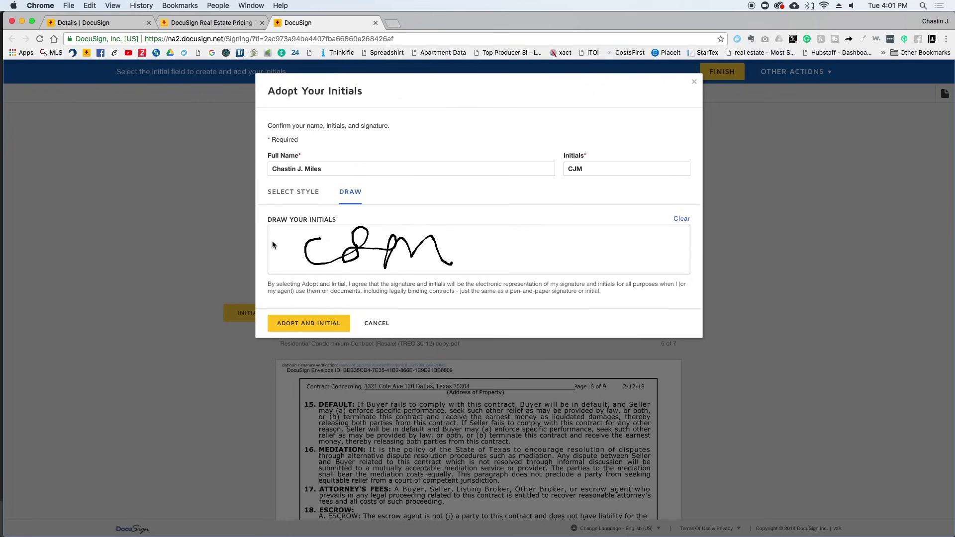
Preview the preset style, remove the surname from the full name and shorten the initials to first and last letters.
left_click(298, 193)
left_click(341, 170)
double_click(341, 169)
left_click(341, 170)
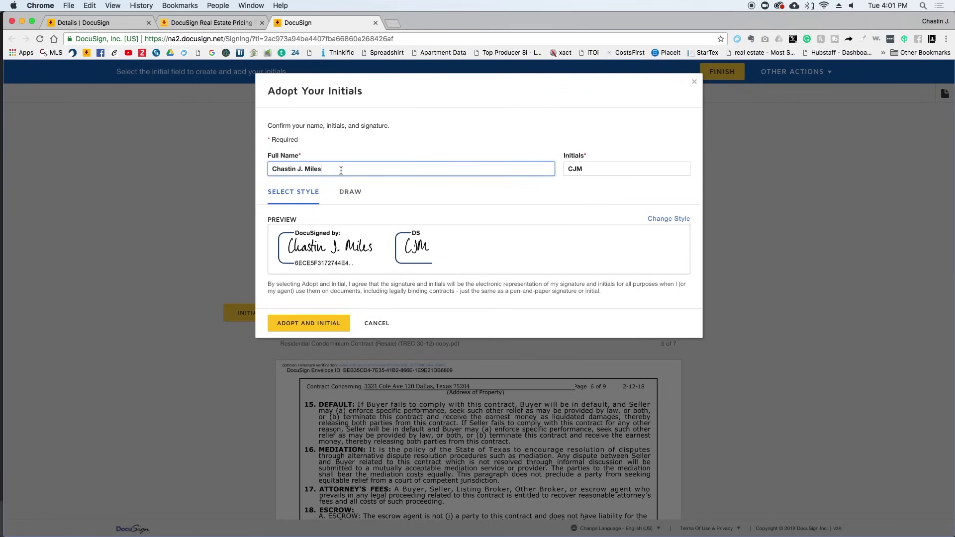
key("BackSpace")
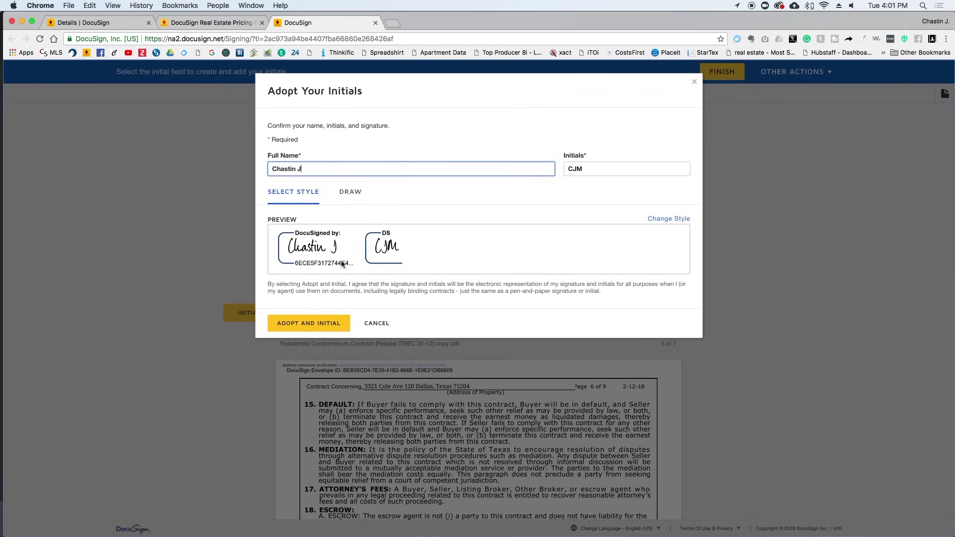
left_click(598, 167)
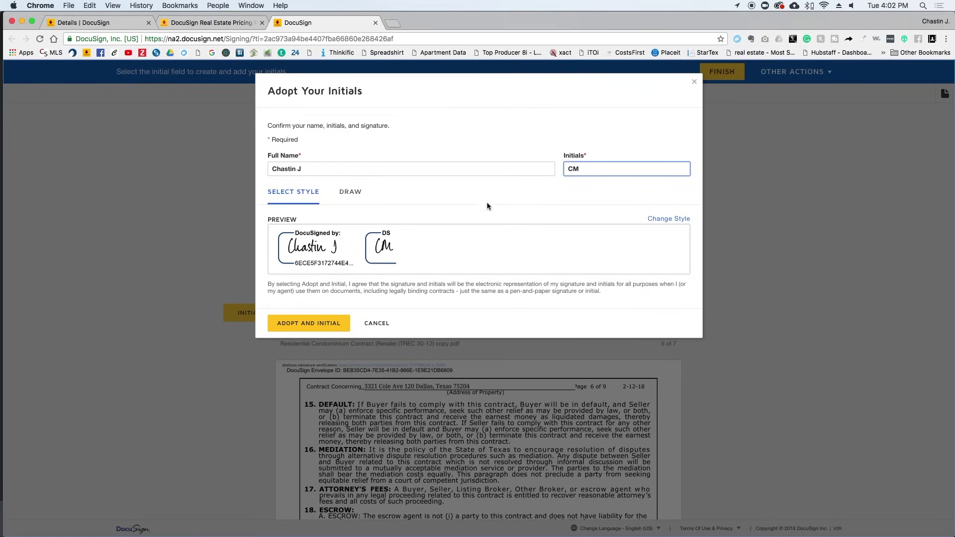
left_click(469, 200)
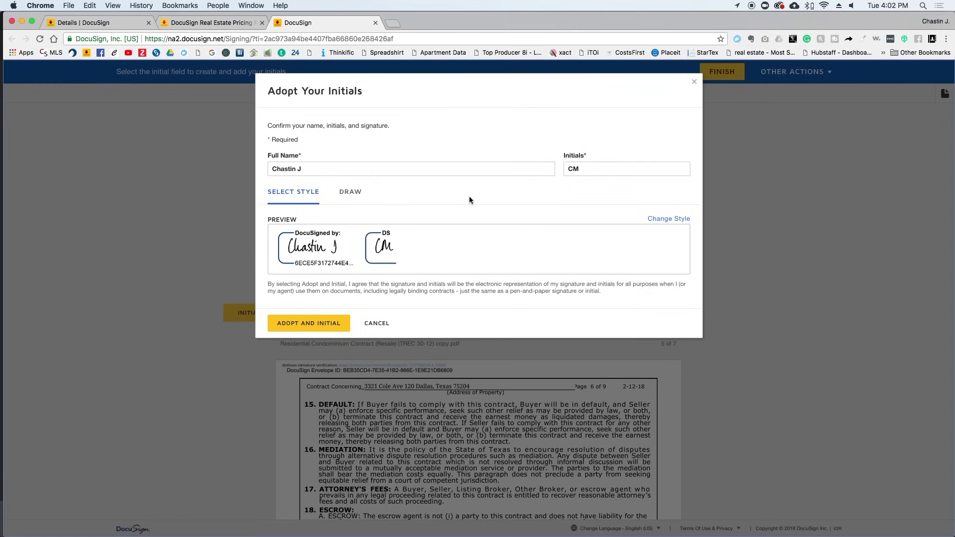
Adopt the hand-drawn initials and go on to the seller's signature field on the last page.
left_click(356, 196)
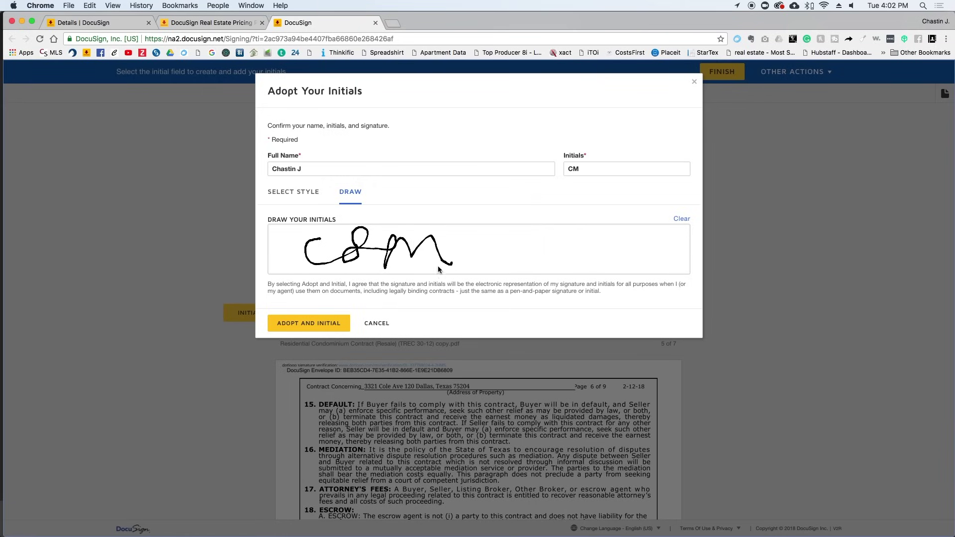
left_click(336, 321)
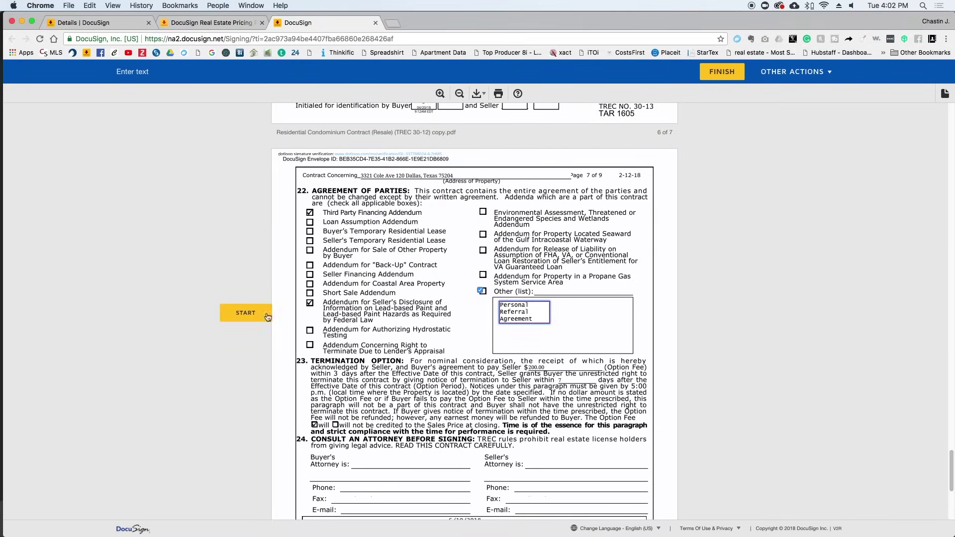
left_click(252, 315)
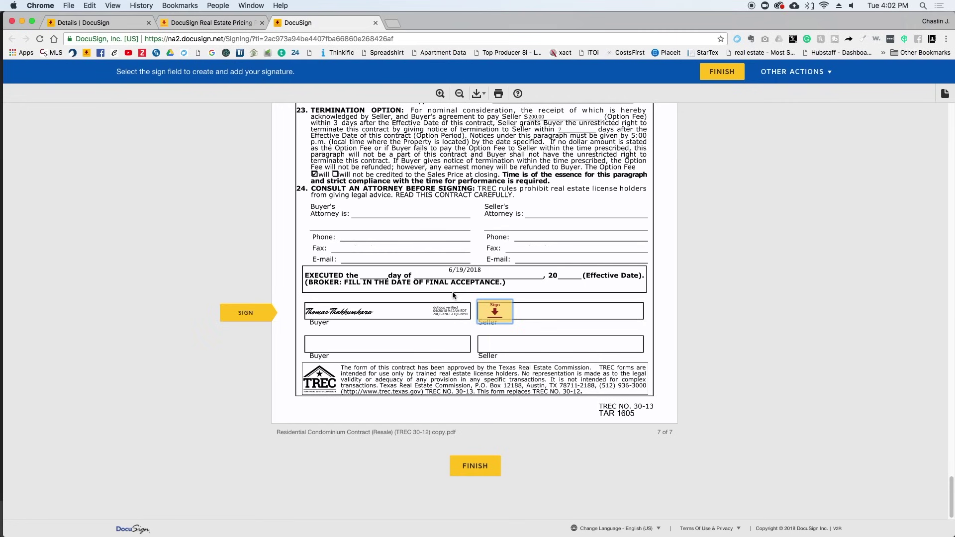
Check the signing status in the sender's refreshed envelope details and return to the signing session.
left_click(82, 23)
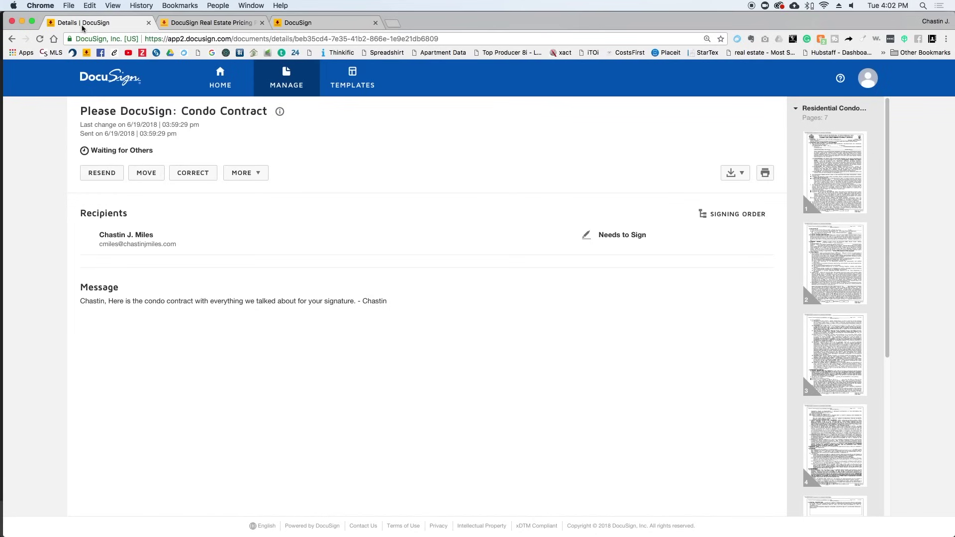
left_click(39, 39)
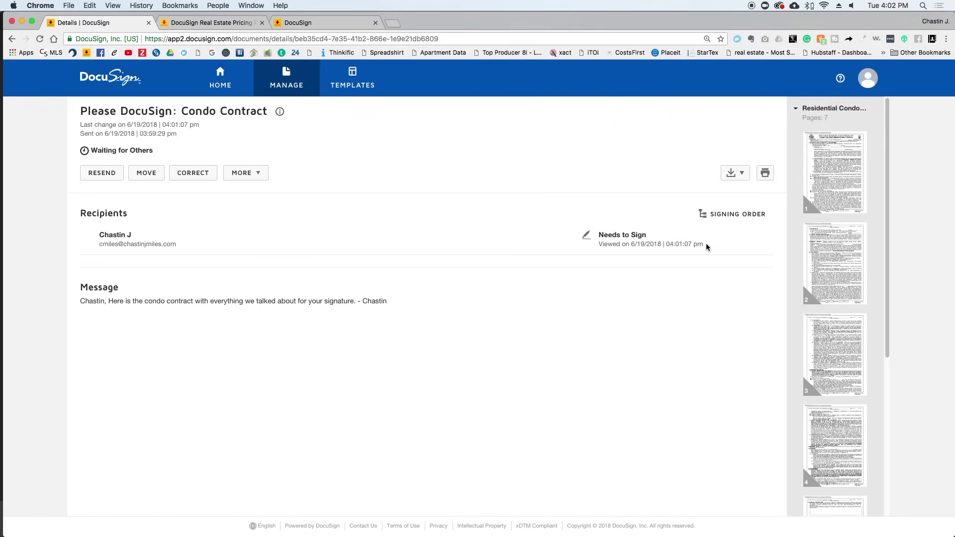
left_click(332, 26)
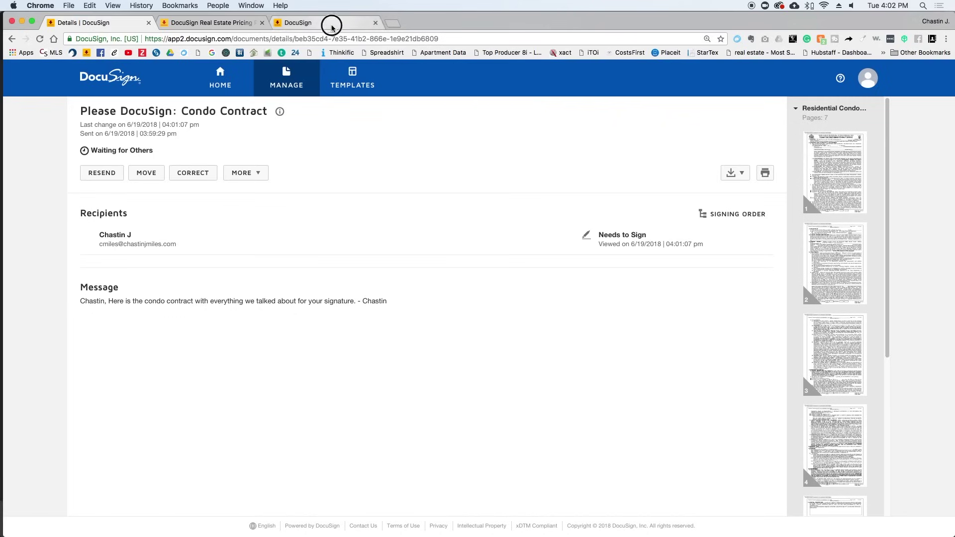
Sign the first seller field with the preset signature style, adding the surname back to the full name.
left_click(496, 308)
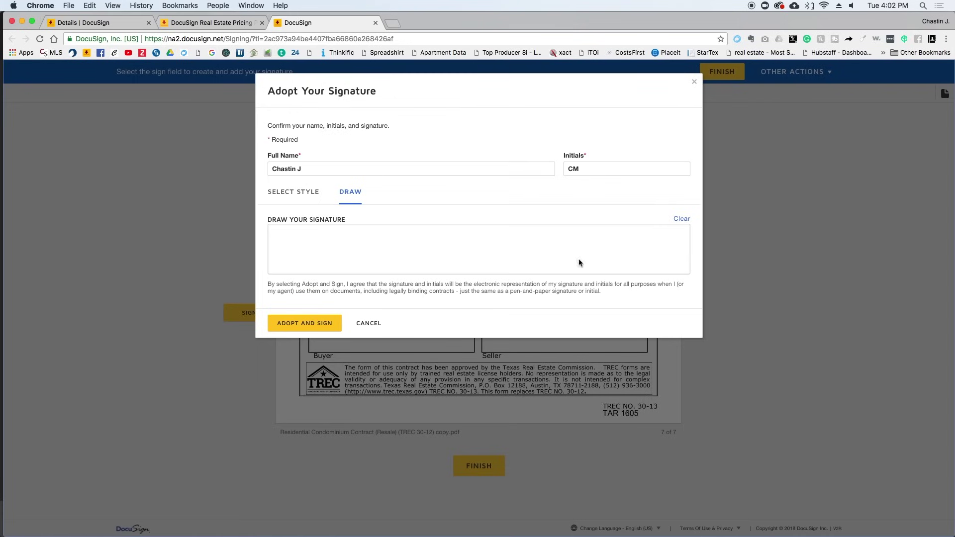
left_click(312, 194)
left_click(322, 169)
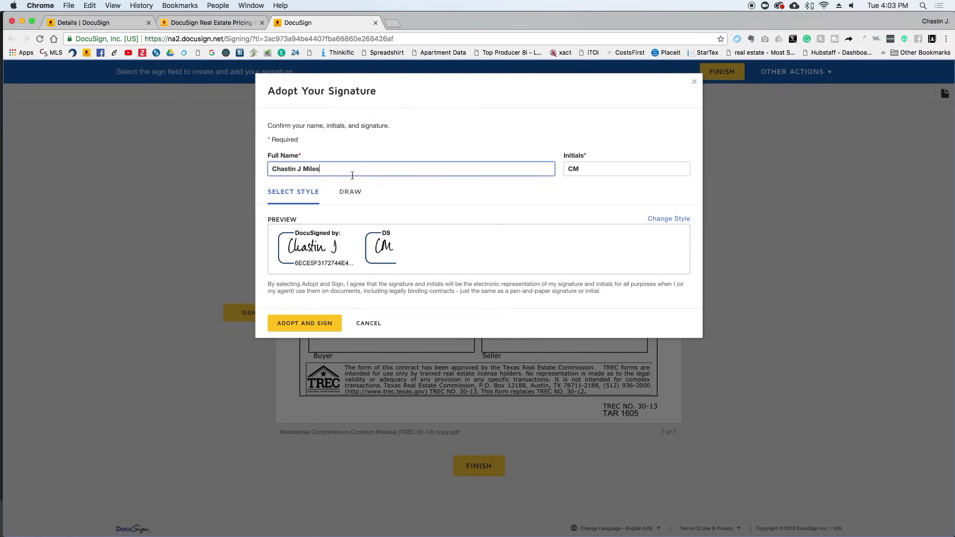
left_click(325, 324)
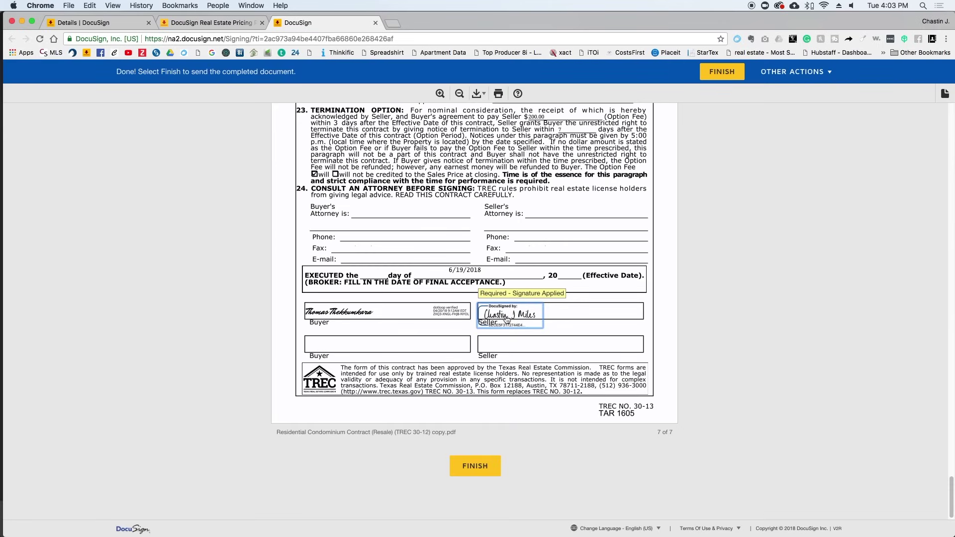
Finish signing the contract and decline the offer to sign up for a free account.
scroll(507, 321, "up", 1)
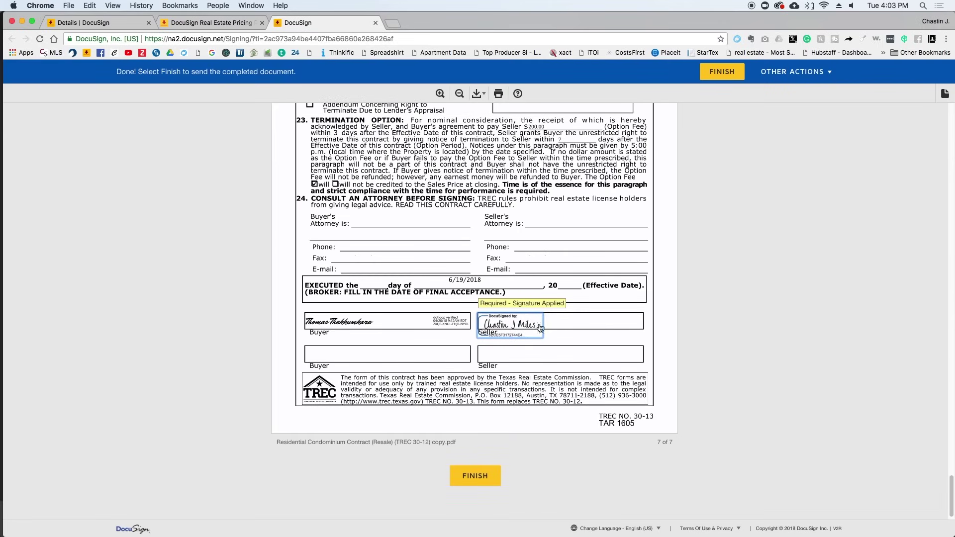
left_click(721, 72)
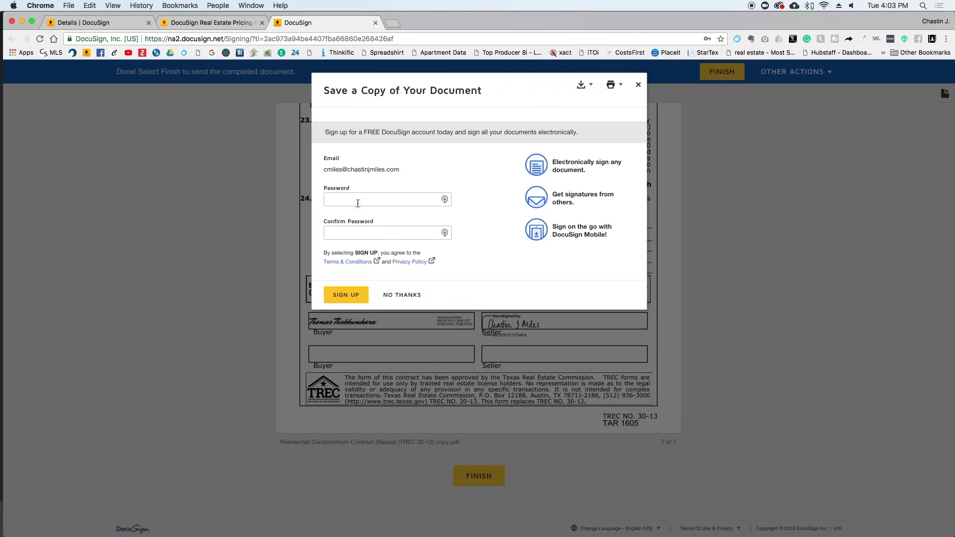
left_click(402, 295)
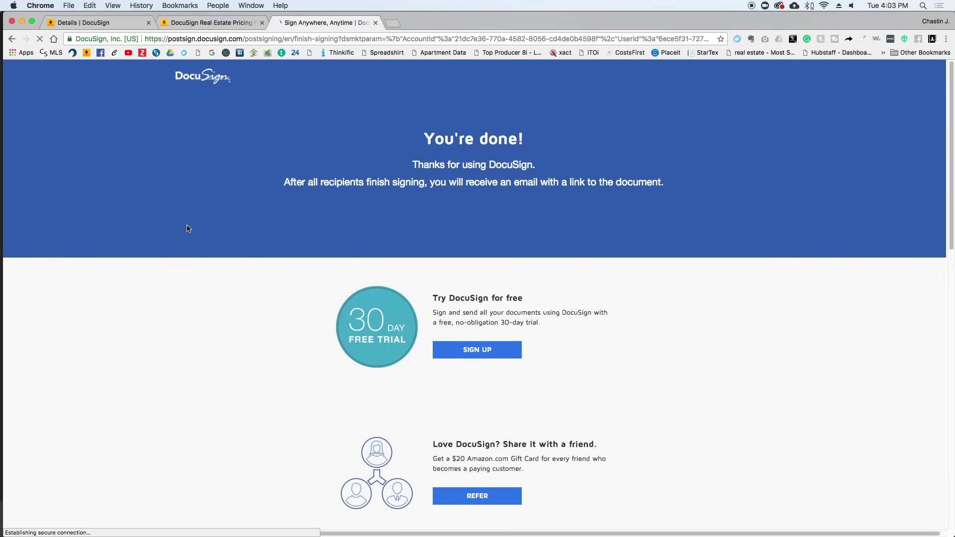
Switch to Mail and look through the completed-document e-mail down to its attached contract PDF.
scroll(187, 229, "down", 1)
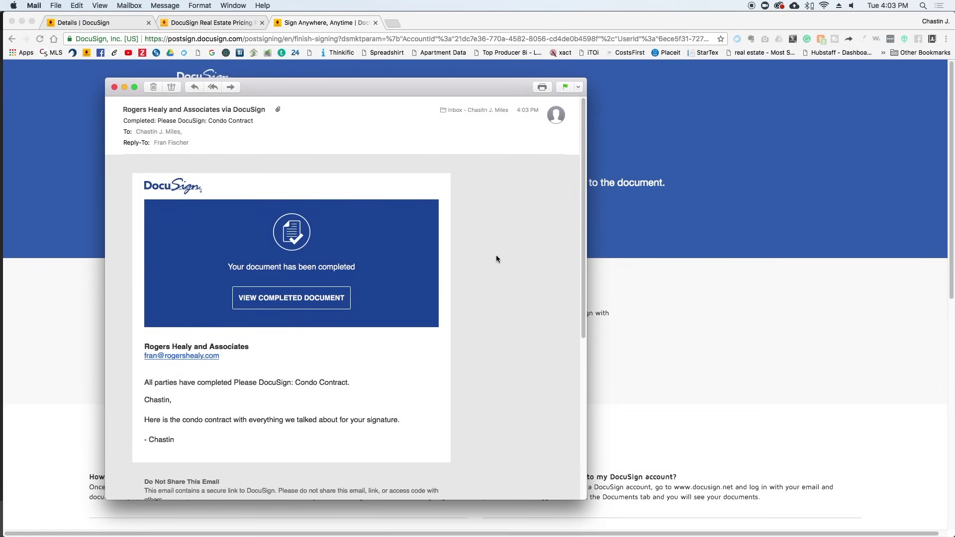
scroll(469, 254, "down", 2)
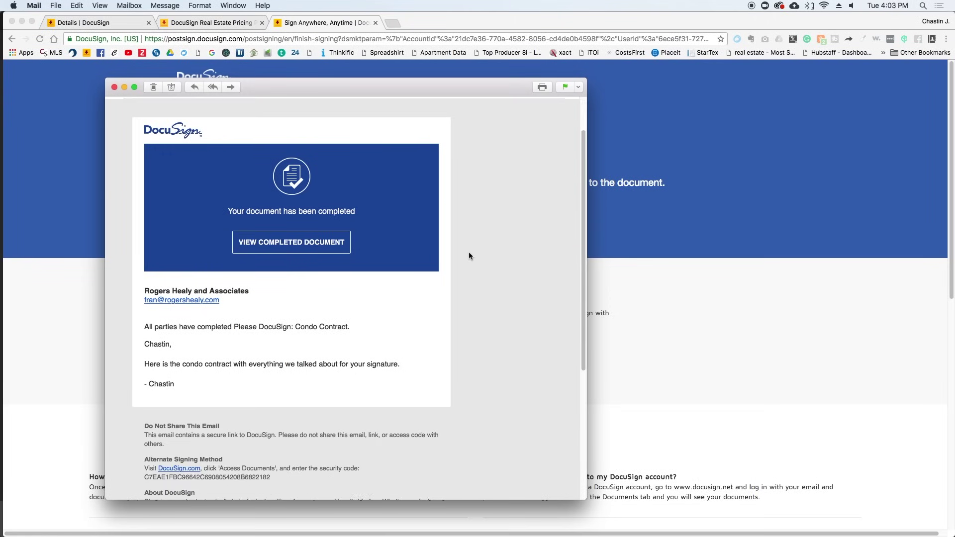
scroll(468, 255, "down", 5)
left_click(157, 452)
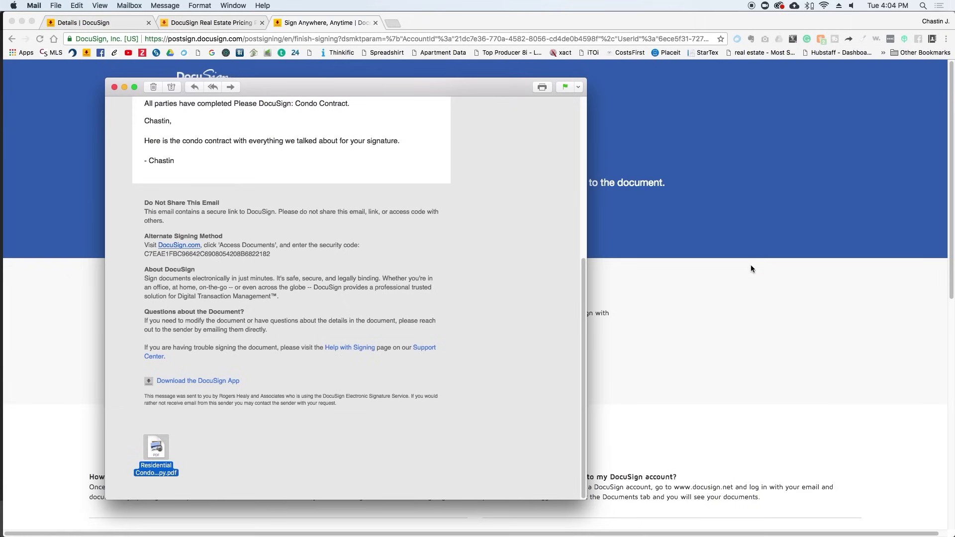
left_click(747, 246)
Refresh the sender's Condo Contract envelope details in Chrome and examine its completion status, download options and page thumbnails.
left_click(116, 27)
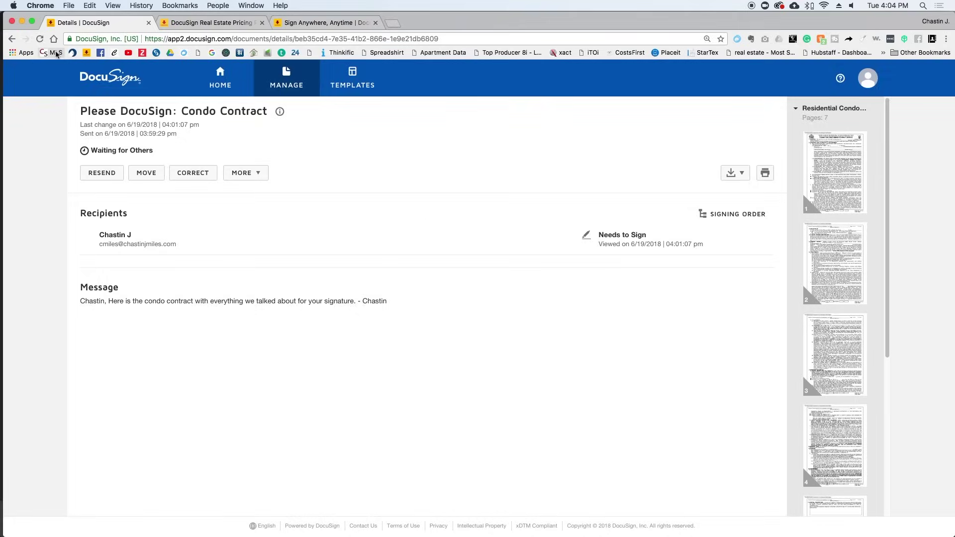
left_click(40, 39)
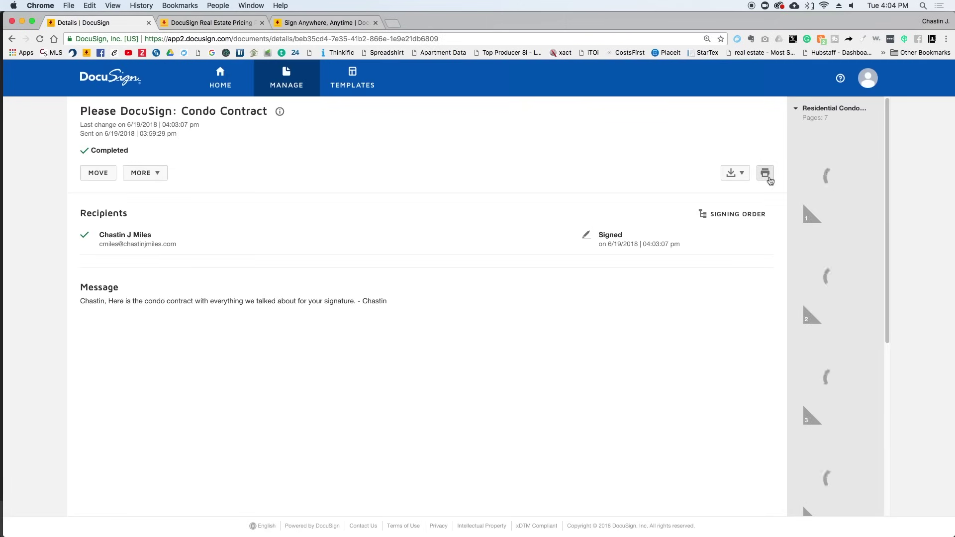
left_click(743, 175)
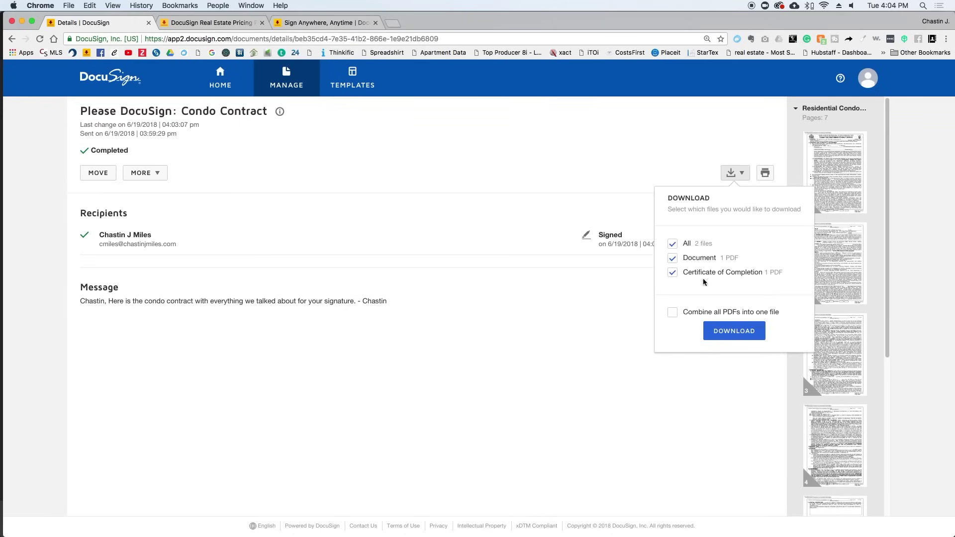
left_click(432, 199)
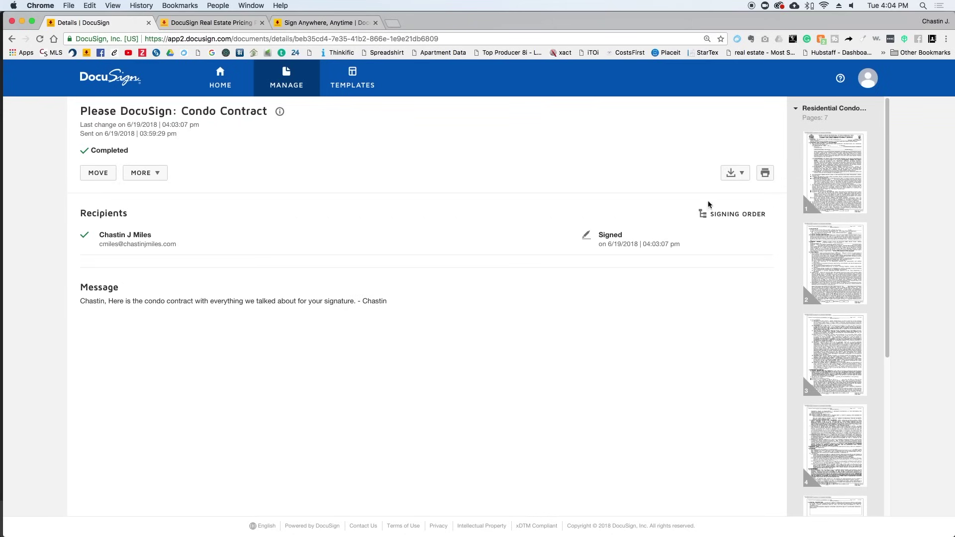
scroll(839, 314, "down", 5)
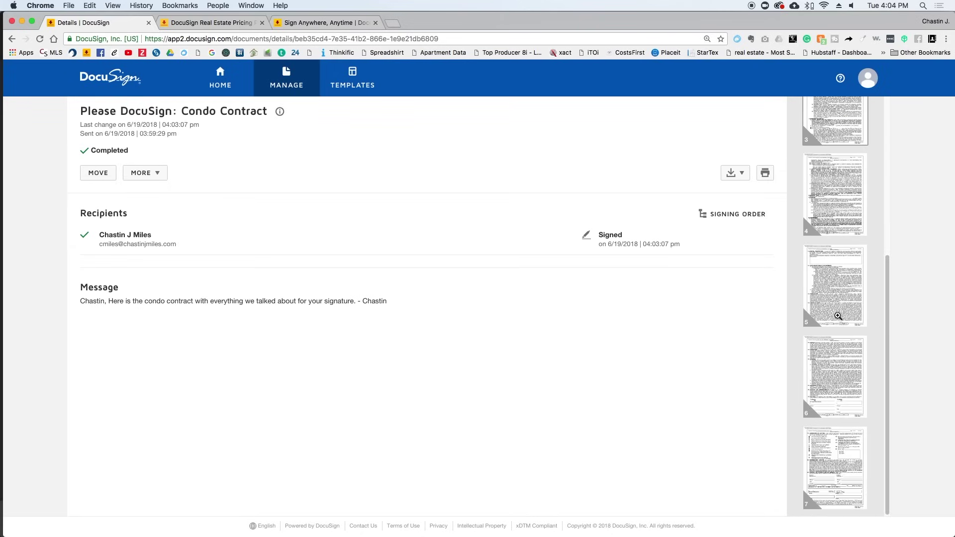
scroll(838, 316, "up", 5)
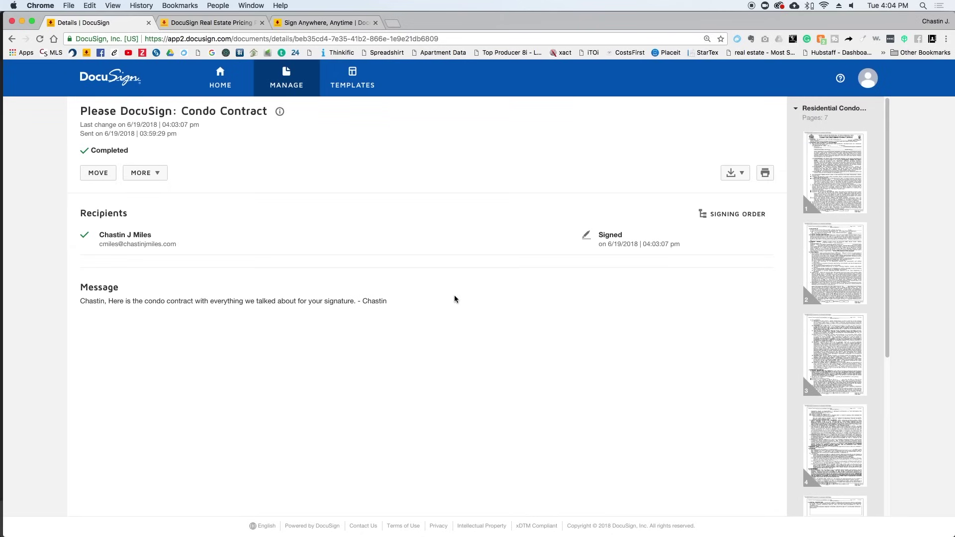